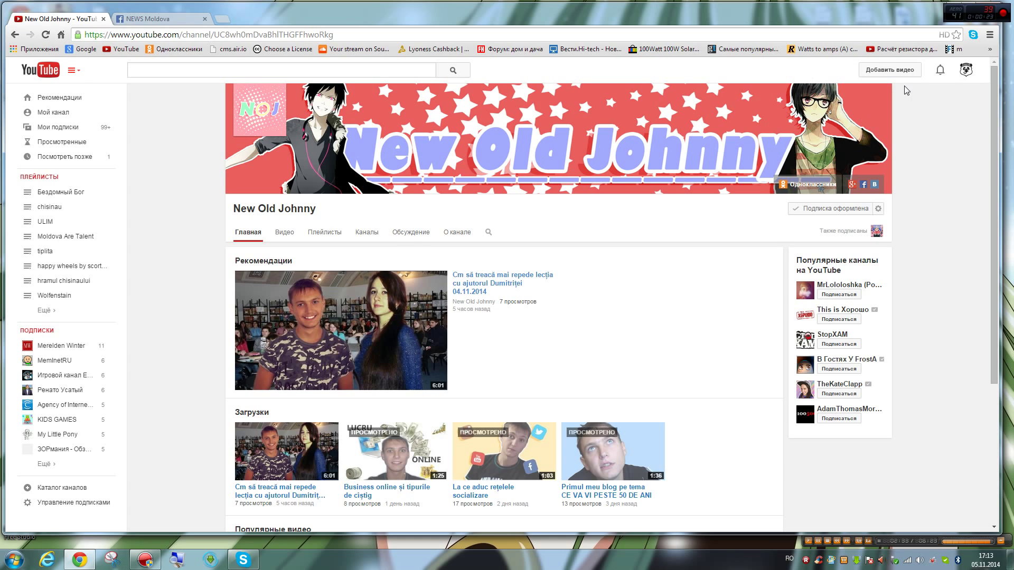
Open the YouTube account settings from the avatar dropdown
{"action": "left_click", "coordinate": [966, 70]}
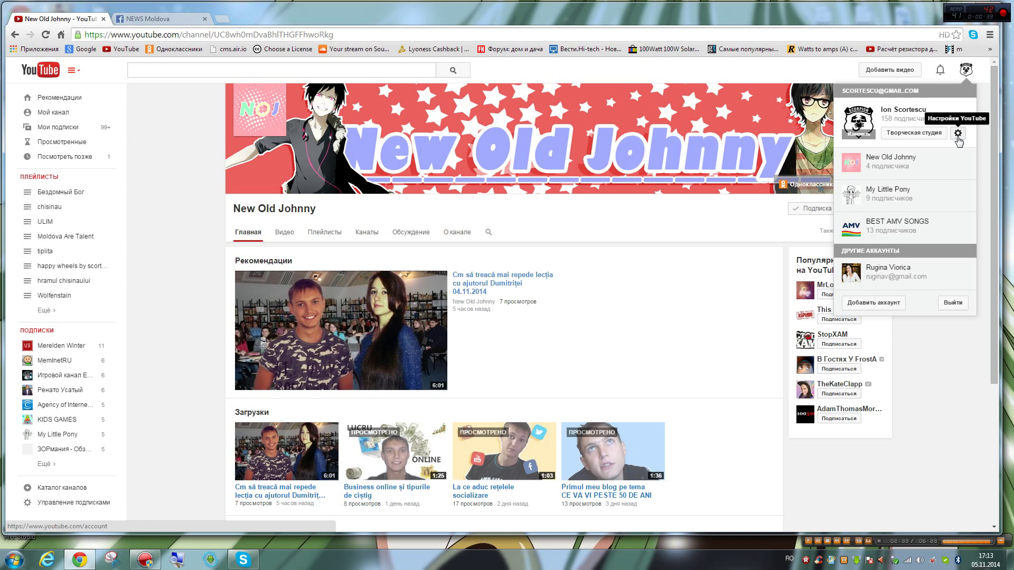
{"action": "left_click", "coordinate": [958, 134]}
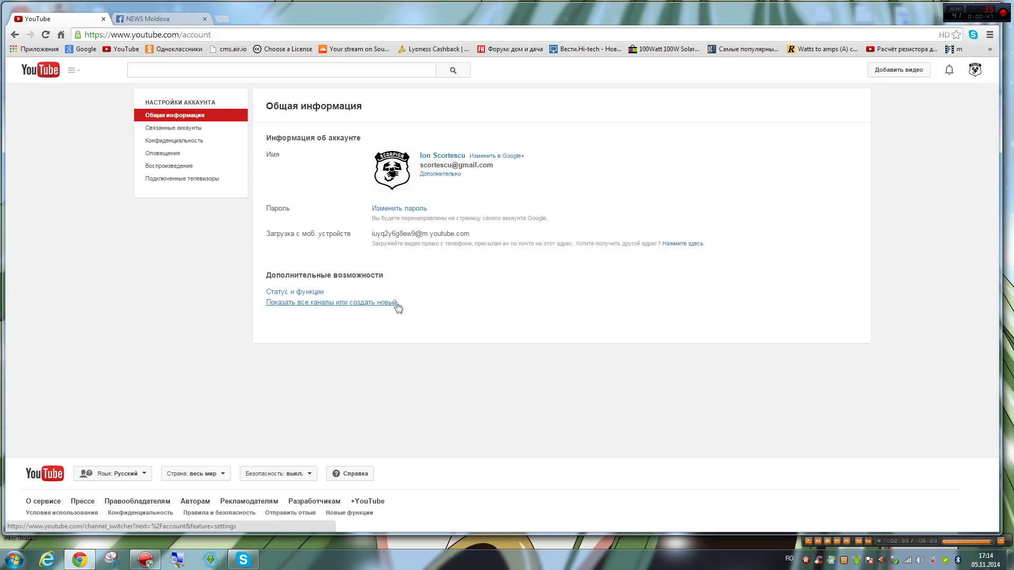
Show the list of all the account's channels
{"action": "left_click", "coordinate": [321, 305]}
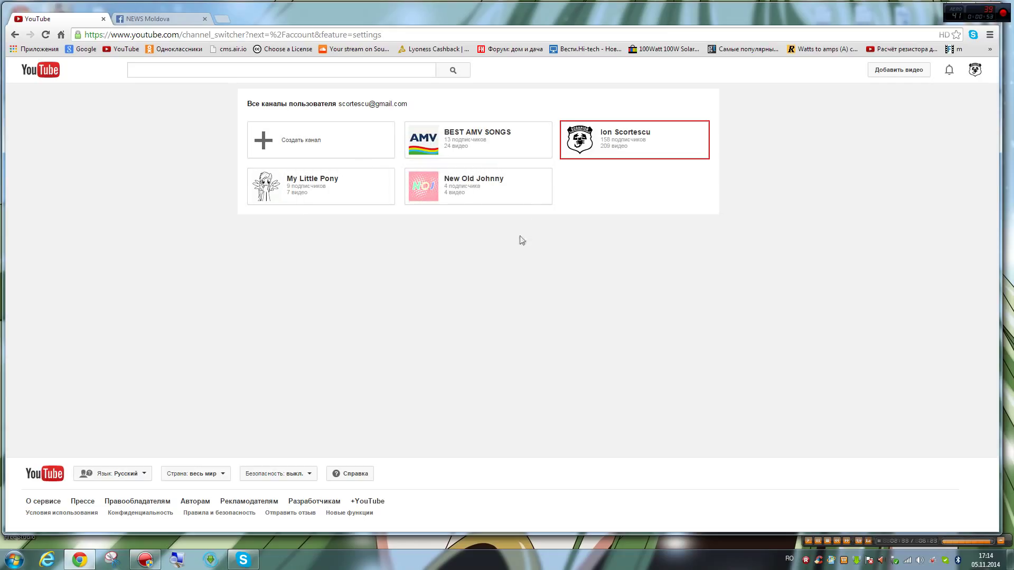
Start a new channel, then load the Google home page in the second tab
{"action": "left_click", "coordinate": [315, 144]}
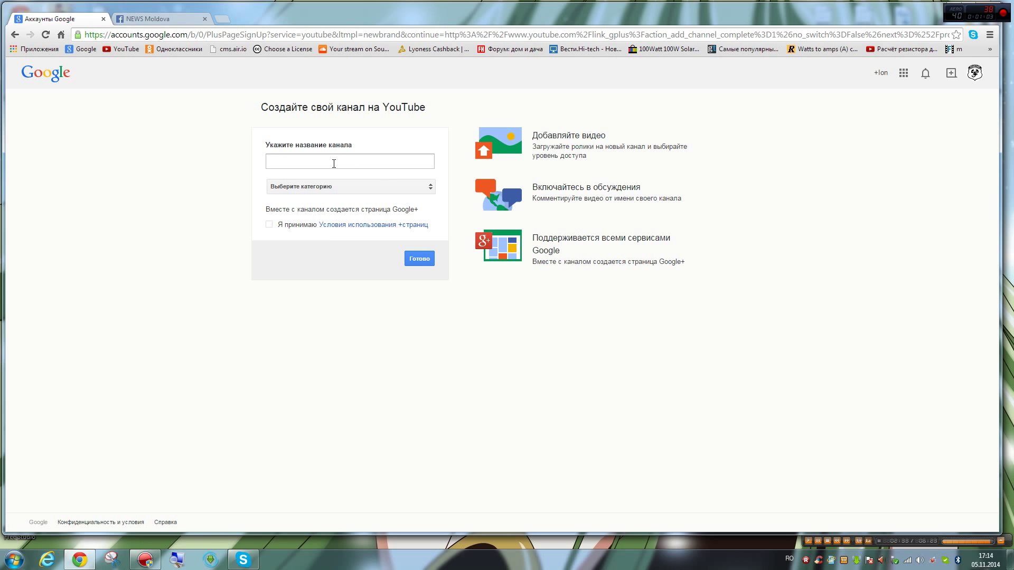
{"action": "left_click", "coordinate": [167, 20]}
{"action": "left_click", "coordinate": [84, 49]}
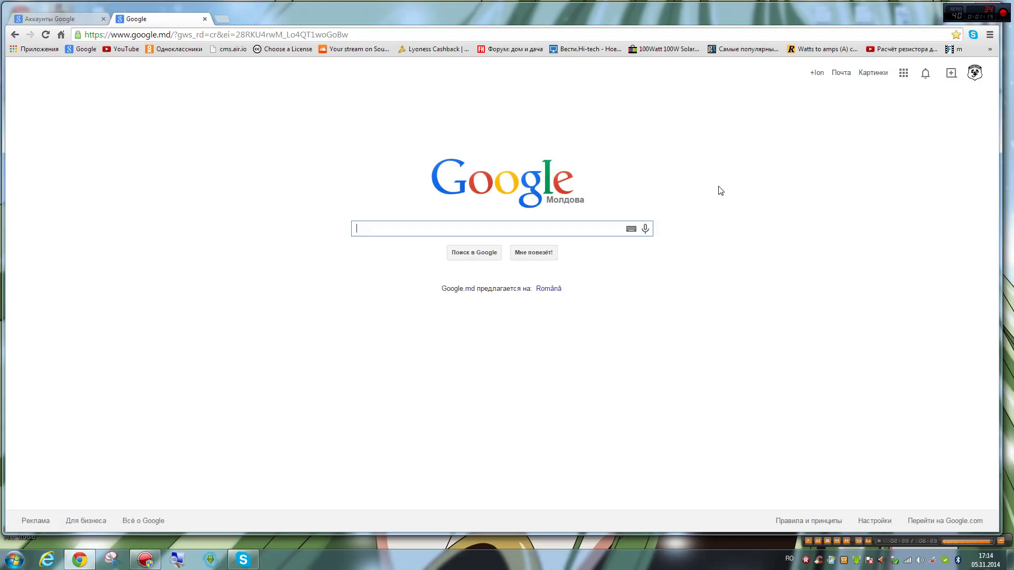
Dictate 'я и мой мотоблок' by voice search and paste it as the channel name
{"action": "left_click", "coordinate": [645, 230]}
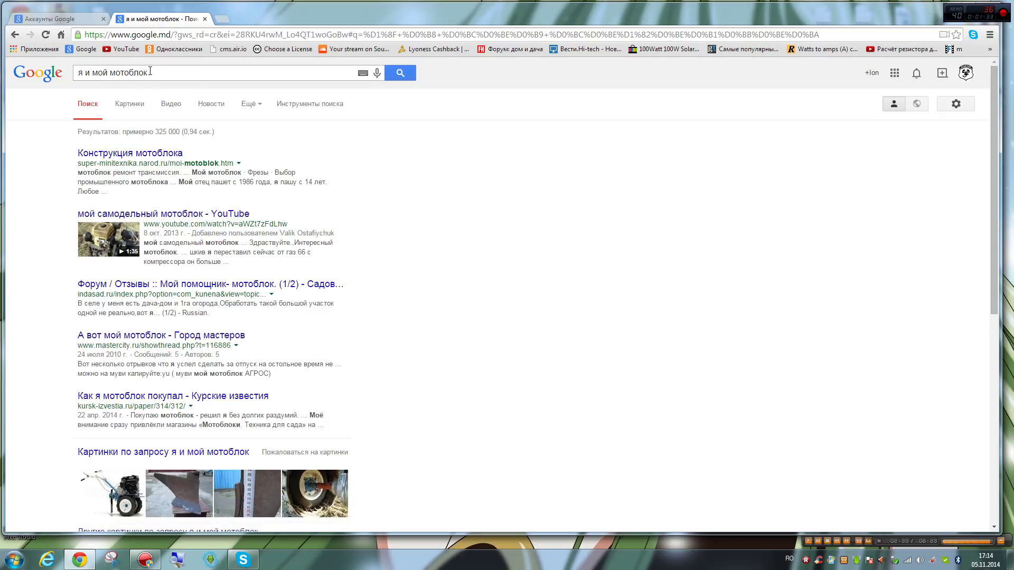
{"action": "left_click_drag", "start_coordinate": [150, 71], "coordinate": [80, 86]}
{"action": "right_click", "coordinate": [94, 70]}
{"action": "left_click", "coordinate": [143, 118]}
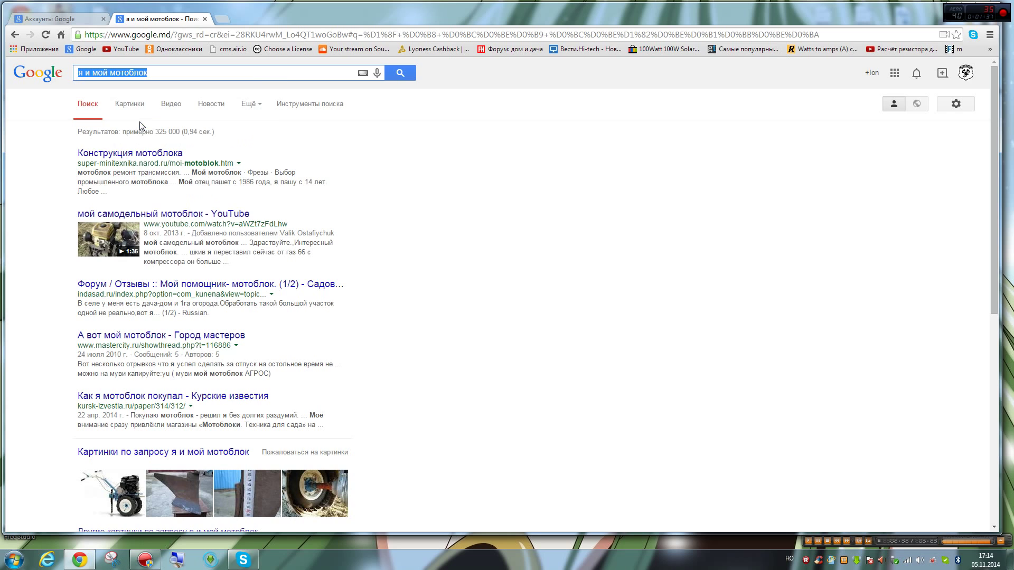
{"action": "left_click", "coordinate": [61, 15]}
{"action": "left_click", "coordinate": [275, 162]}
{"action": "right_click", "coordinate": [312, 162]}
{"action": "left_click", "coordinate": [336, 223]}
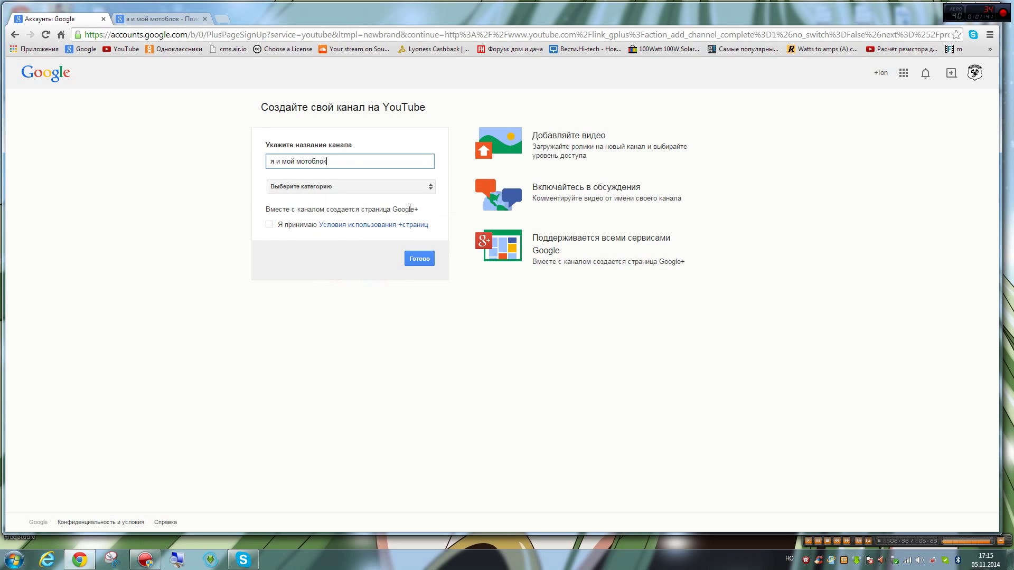
Choose the Другое category, accept the terms and submit the new channel
{"action": "left_click", "coordinate": [388, 188]}
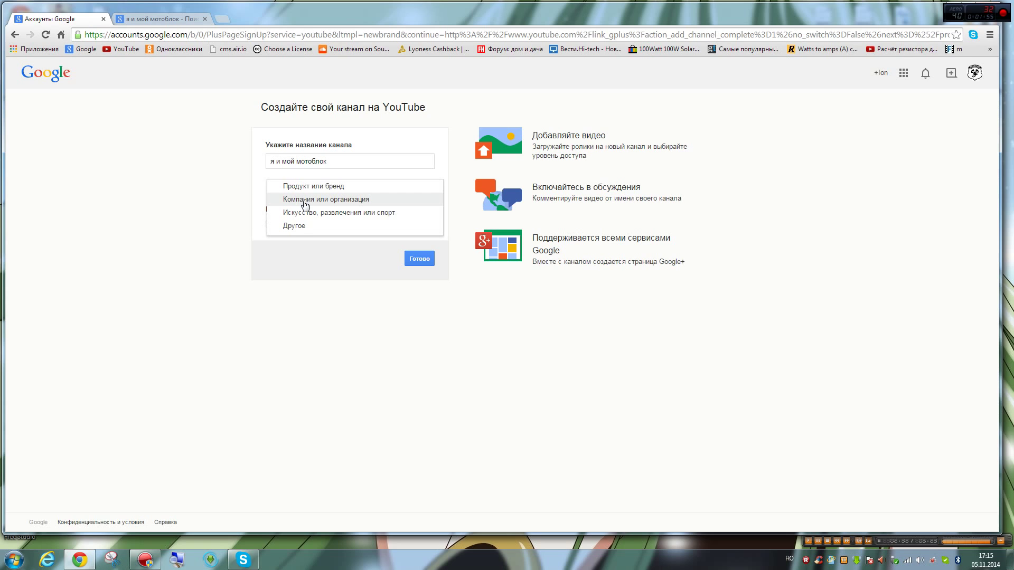
{"action": "left_click", "coordinate": [295, 228]}
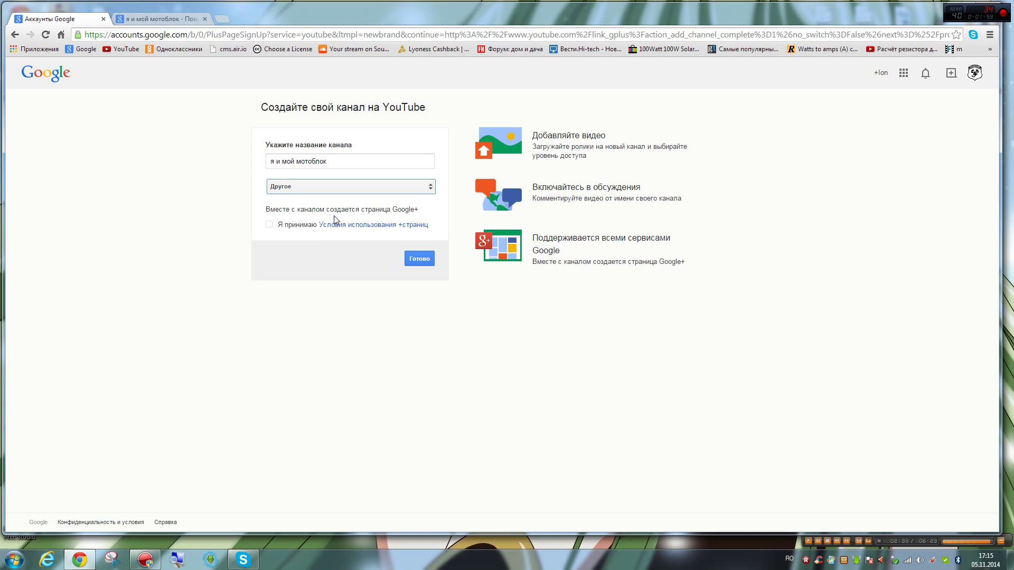
{"action": "left_click", "coordinate": [269, 225]}
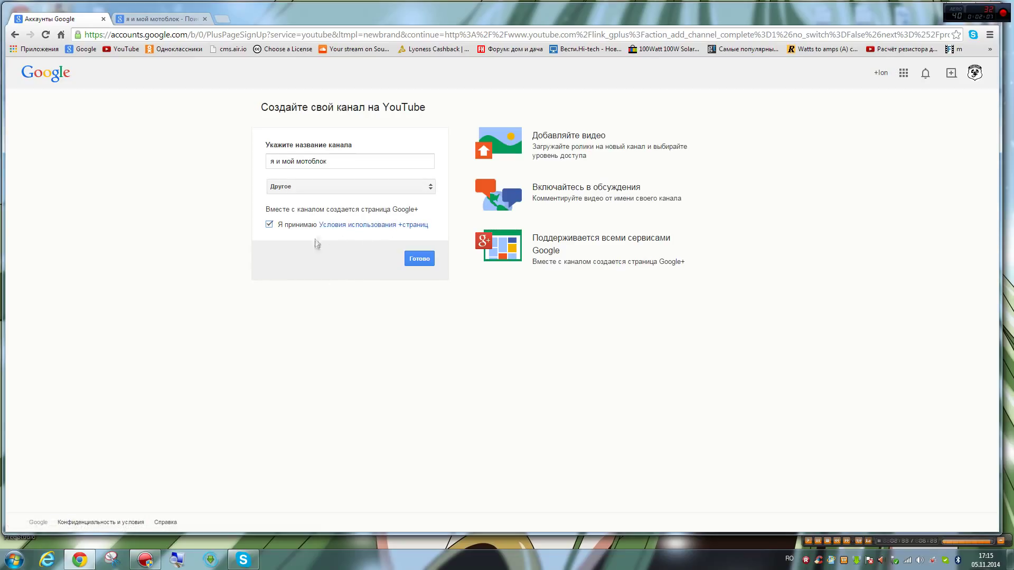
{"action": "left_click", "coordinate": [419, 259]}
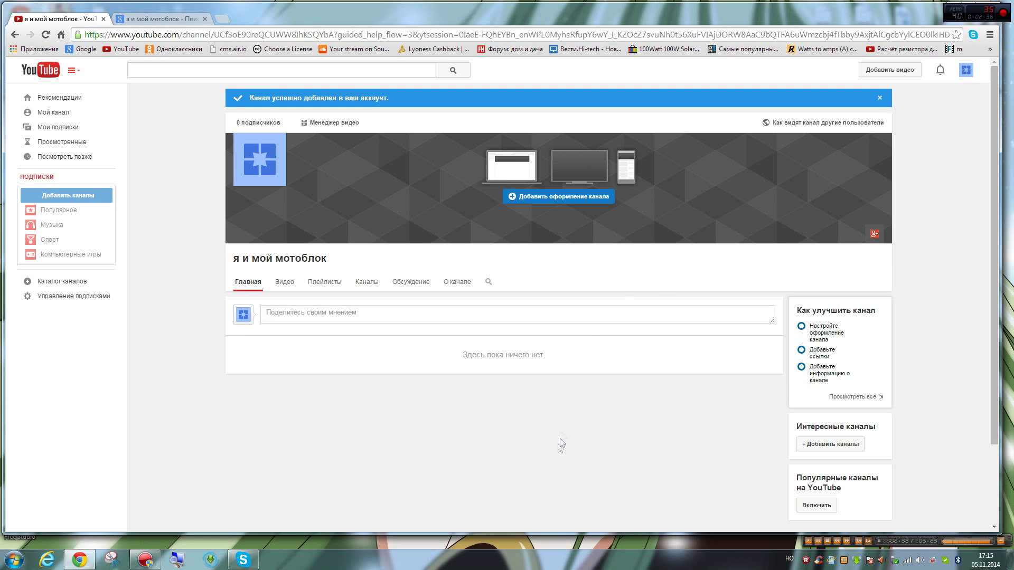
Wait for the new я и мой мотоблок channel page to finish loading
{"action": "mouse_move", "coordinate": [882, 261]}
Turn on the Обзор browse view in the channel navigation settings and save
{"action": "left_click", "coordinate": [884, 256]}
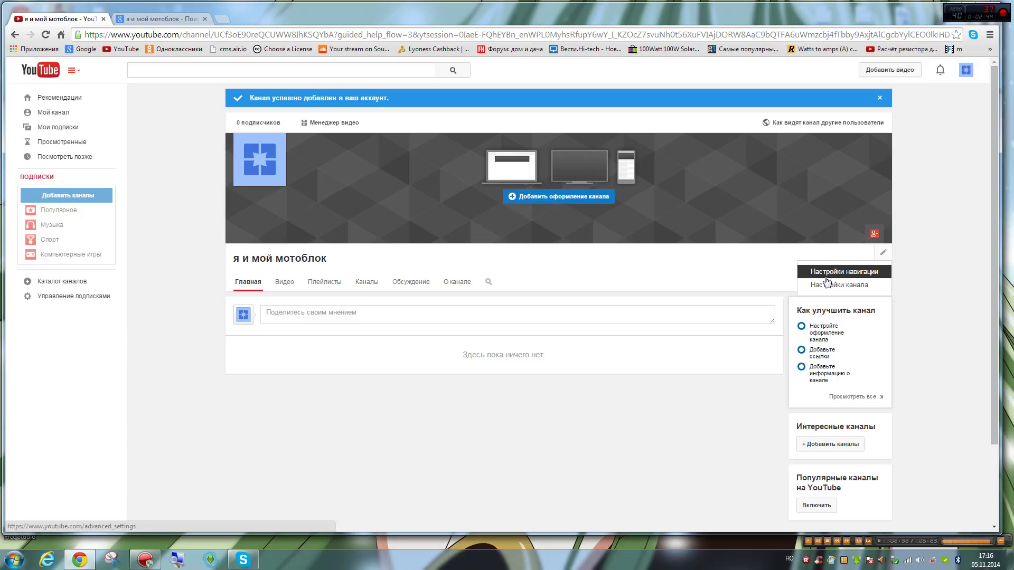
{"action": "left_click", "coordinate": [827, 273]}
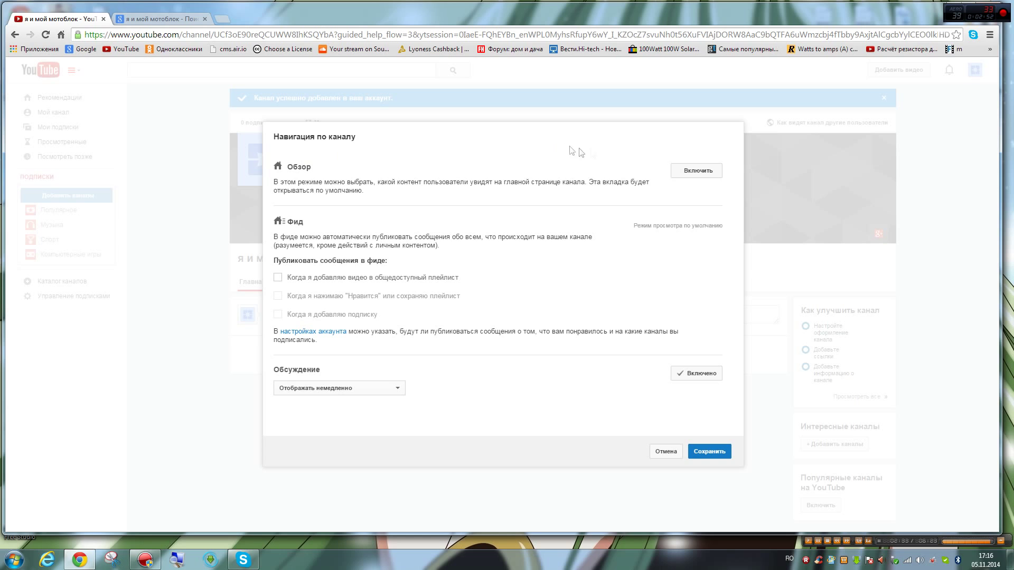
{"action": "left_click", "coordinate": [694, 174]}
{"action": "left_click", "coordinate": [708, 453]}
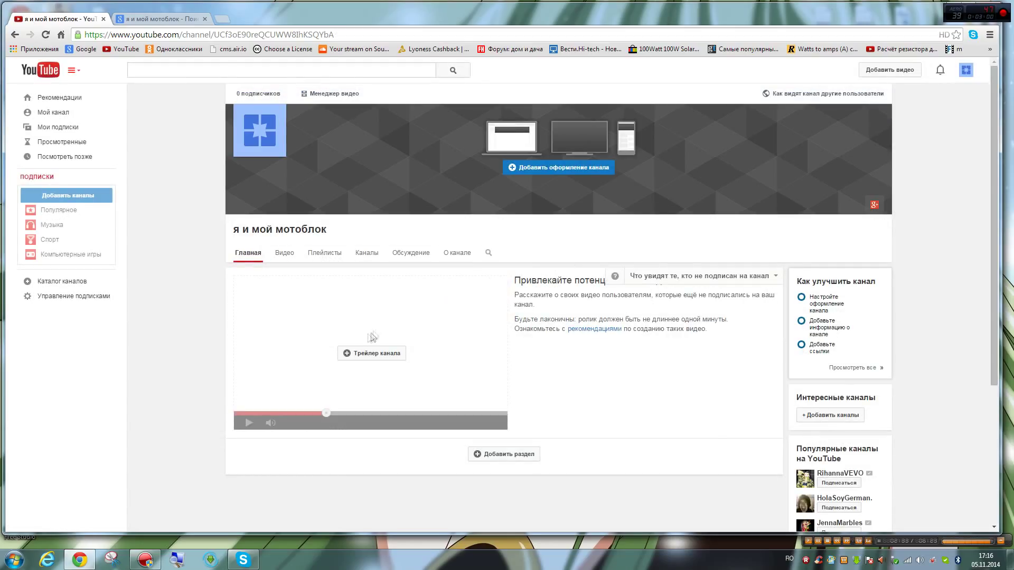
Add a Загрузки uploads section to the channel home page
{"action": "scroll", "coordinate": [559, 364], "scroll_direction": "down", "scroll_amount": 2}
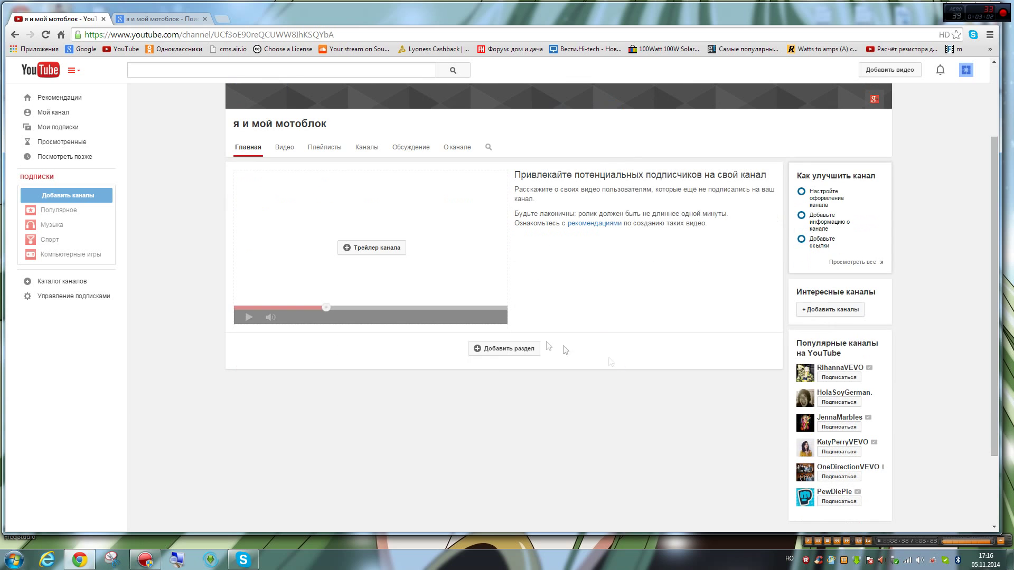
{"action": "left_click", "coordinate": [506, 350]}
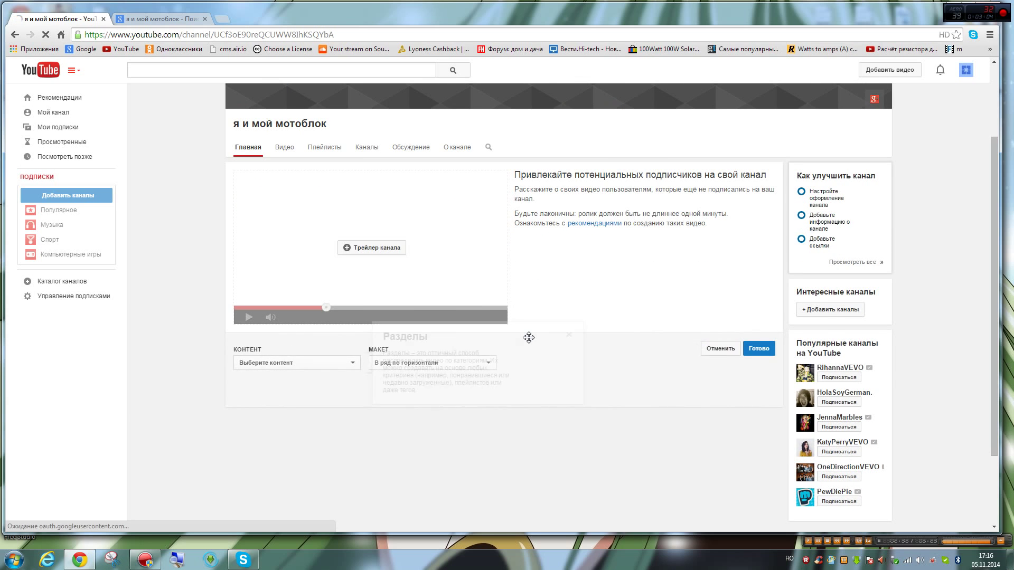
{"action": "scroll", "coordinate": [525, 337], "scroll_direction": "down", "scroll_amount": 1}
{"action": "left_click", "coordinate": [569, 284]}
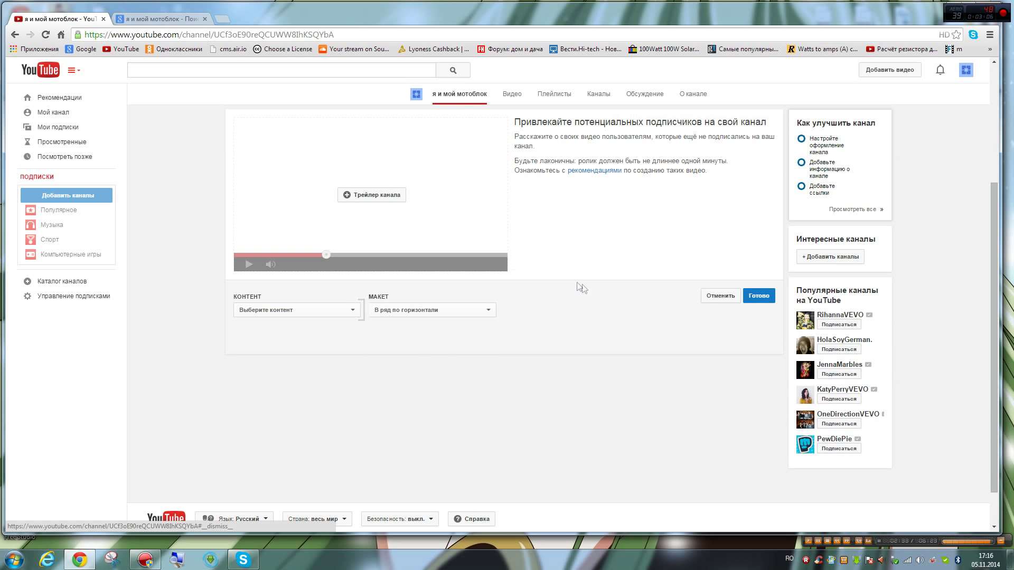
{"action": "left_click", "coordinate": [354, 310]}
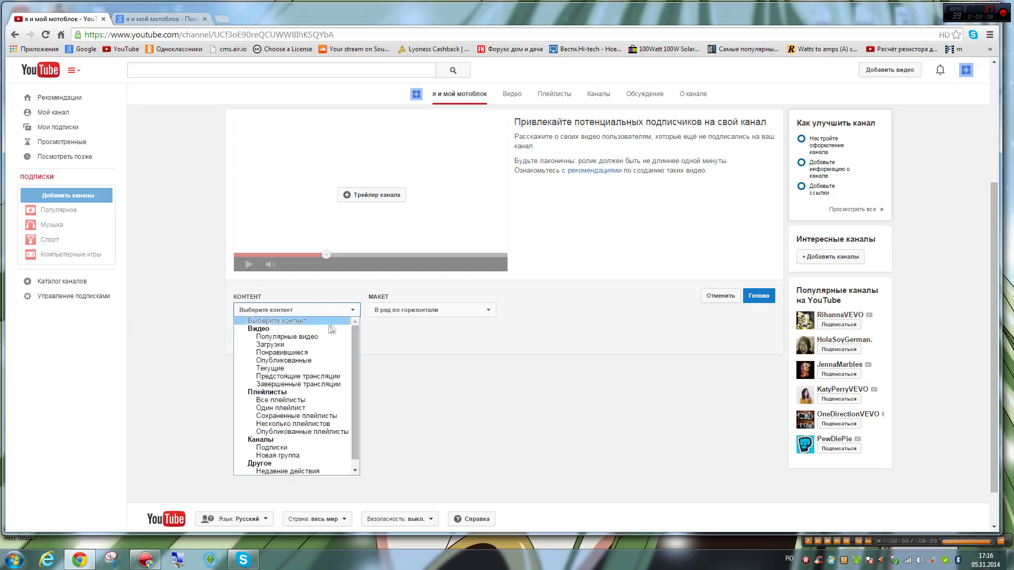
{"action": "left_click", "coordinate": [281, 344]}
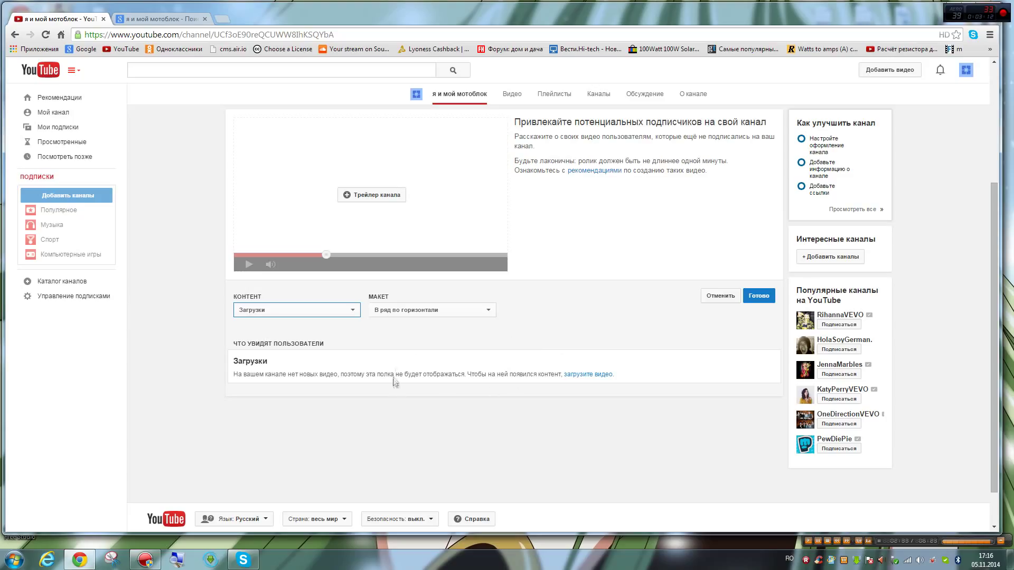
{"action": "left_click", "coordinate": [766, 299]}
Add a Популярные видео section, then go to the channel's Video Manager
{"action": "scroll", "coordinate": [581, 306], "scroll_direction": "down", "scroll_amount": 1}
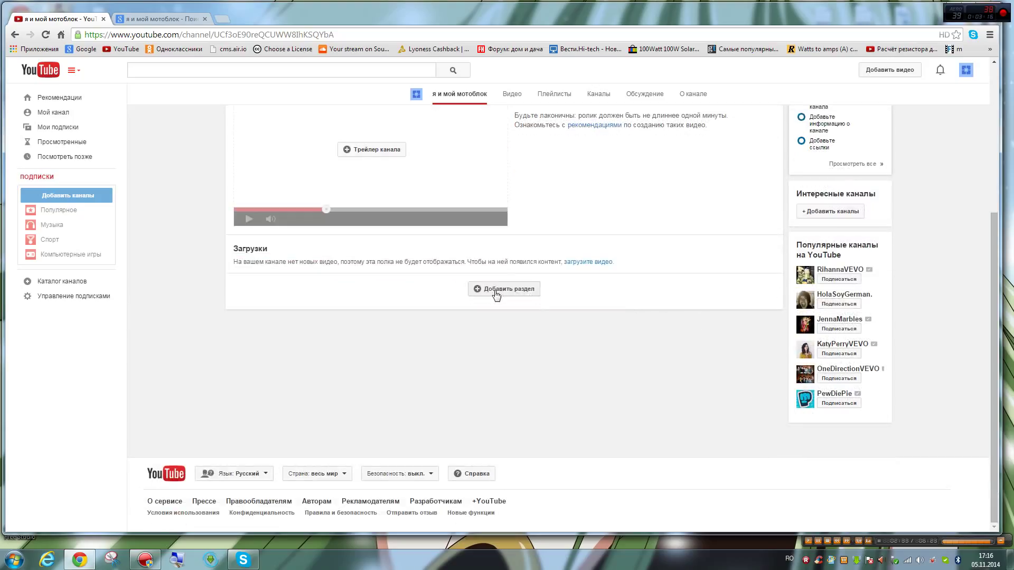
{"action": "left_click", "coordinate": [496, 293]}
{"action": "left_click", "coordinate": [334, 304]}
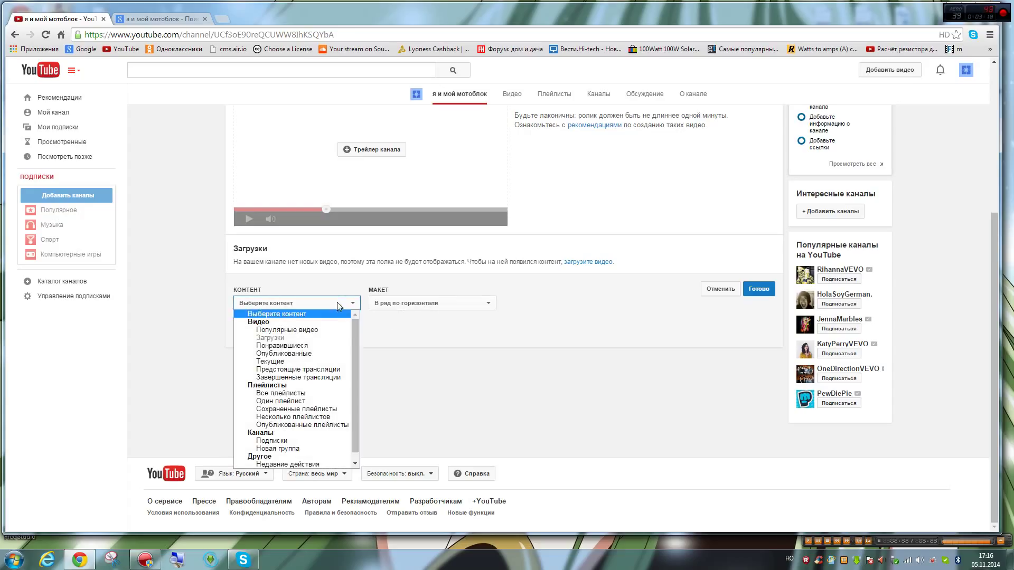
{"action": "left_click", "coordinate": [292, 330]}
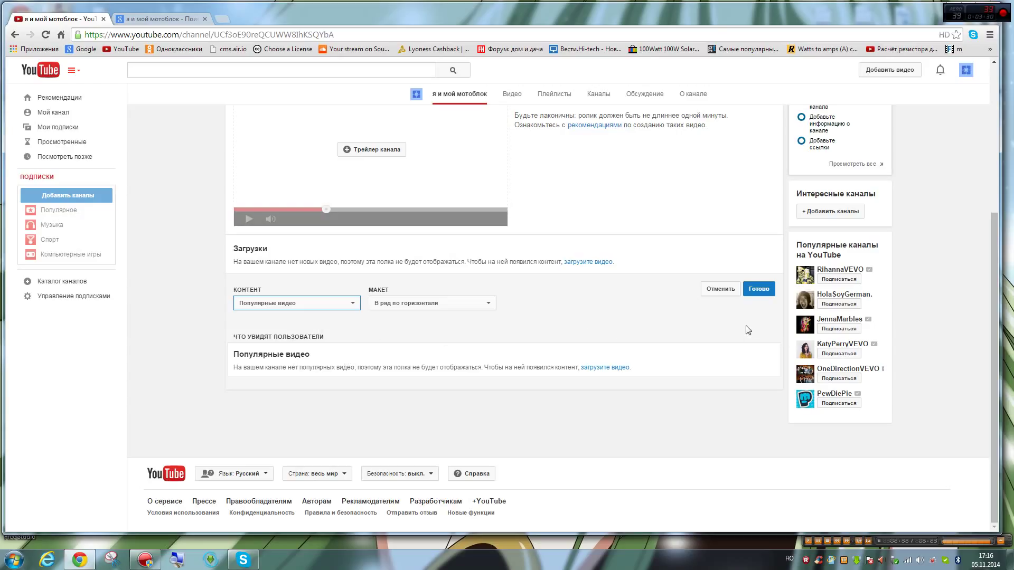
{"action": "left_click", "coordinate": [754, 292]}
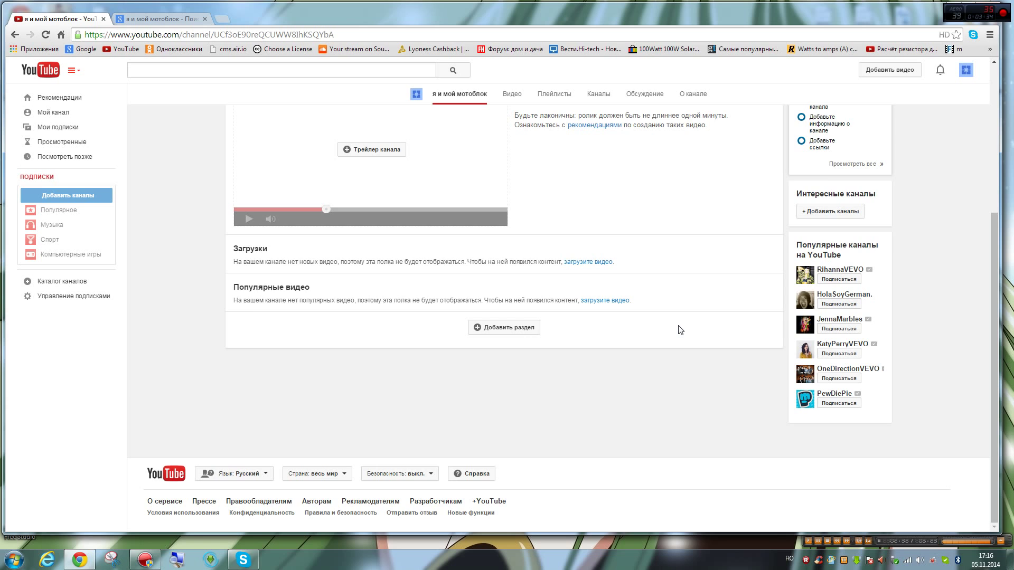
{"action": "scroll", "coordinate": [689, 346], "scroll_direction": "up", "scroll_amount": 4}
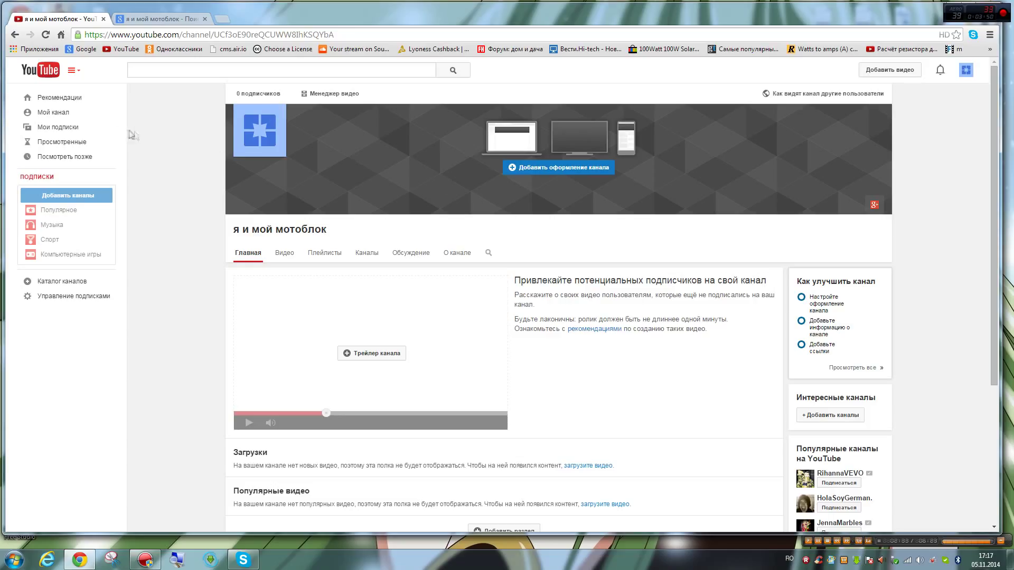
{"action": "left_click", "coordinate": [330, 94]}
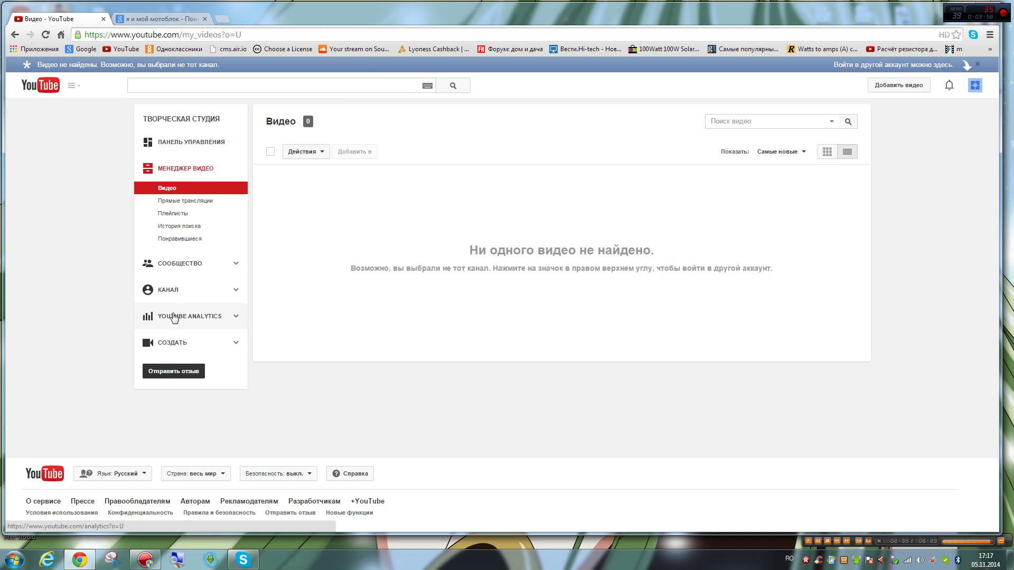
Open the channel's Статус и функции page from the Канал sidebar entry
{"action": "left_click", "coordinate": [165, 292]}
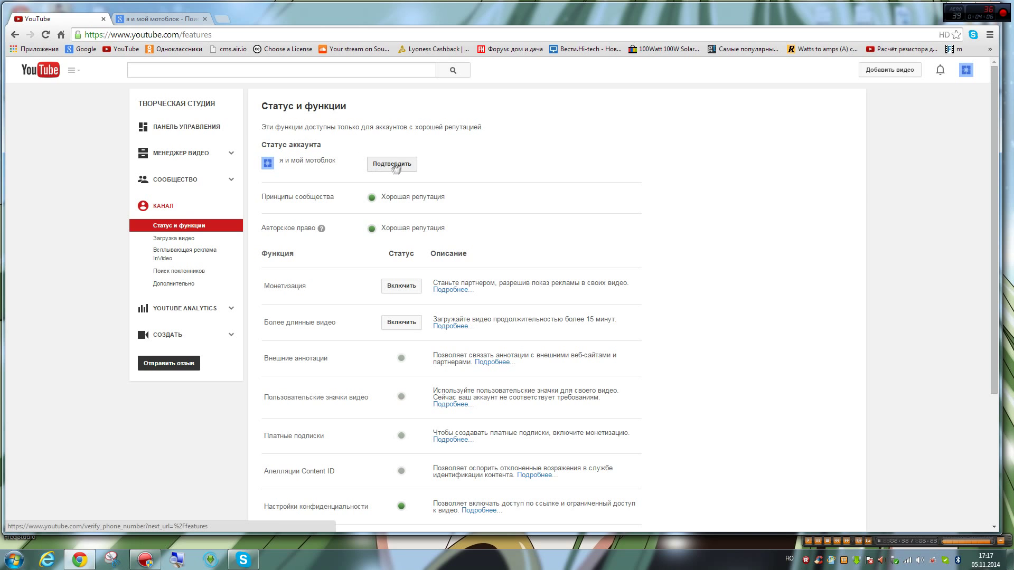
{"action": "scroll", "coordinate": [483, 166], "scroll_direction": "down", "scroll_amount": 3}
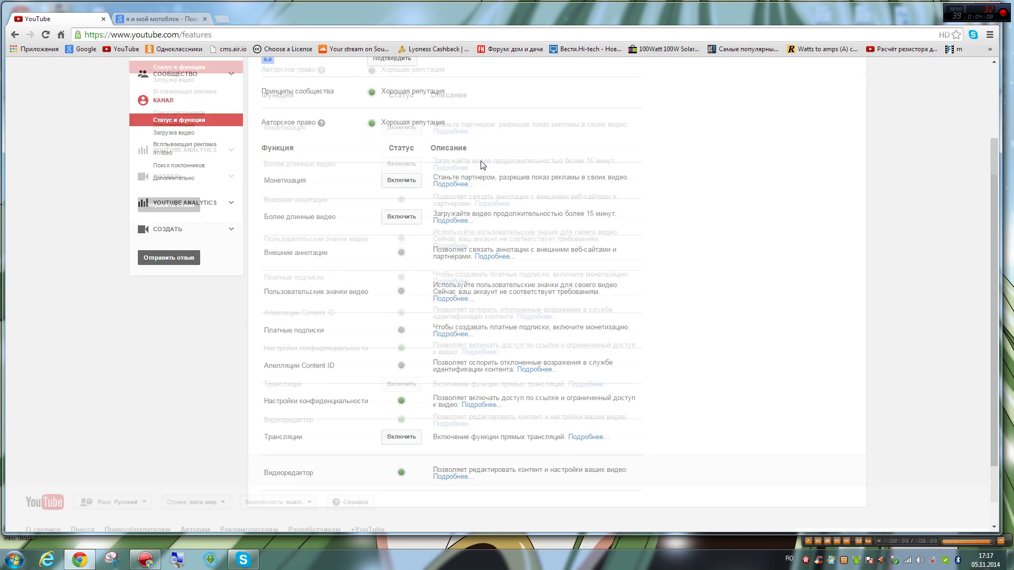
{"action": "scroll", "coordinate": [470, 201], "scroll_direction": "up", "scroll_amount": 2}
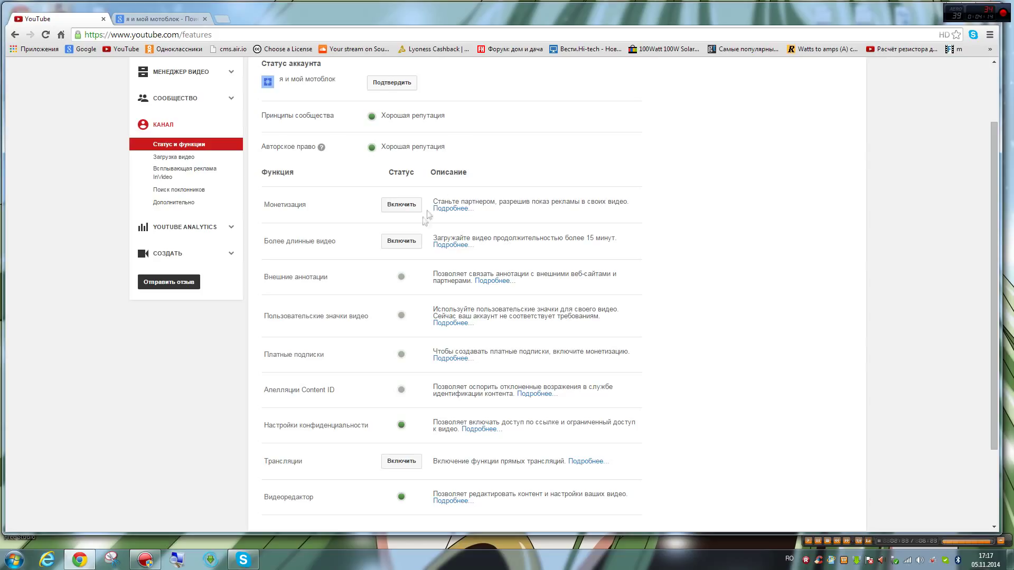
{"action": "left_click_drag", "start_coordinate": [587, 237], "coordinate": [610, 241]}
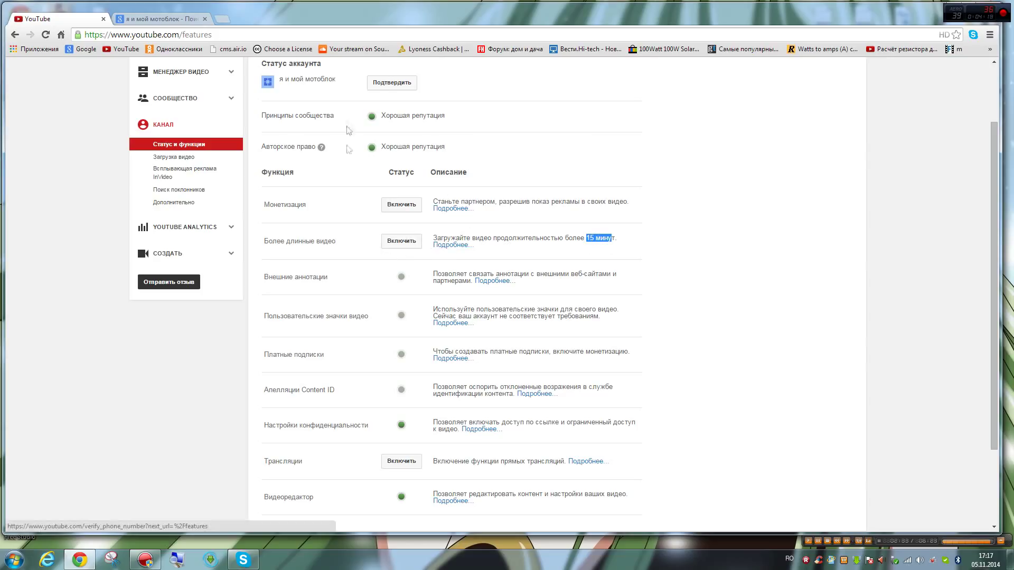
{"action": "left_click", "coordinate": [705, 271]}
{"action": "scroll", "coordinate": [687, 294], "scroll_direction": "down", "scroll_amount": 3}
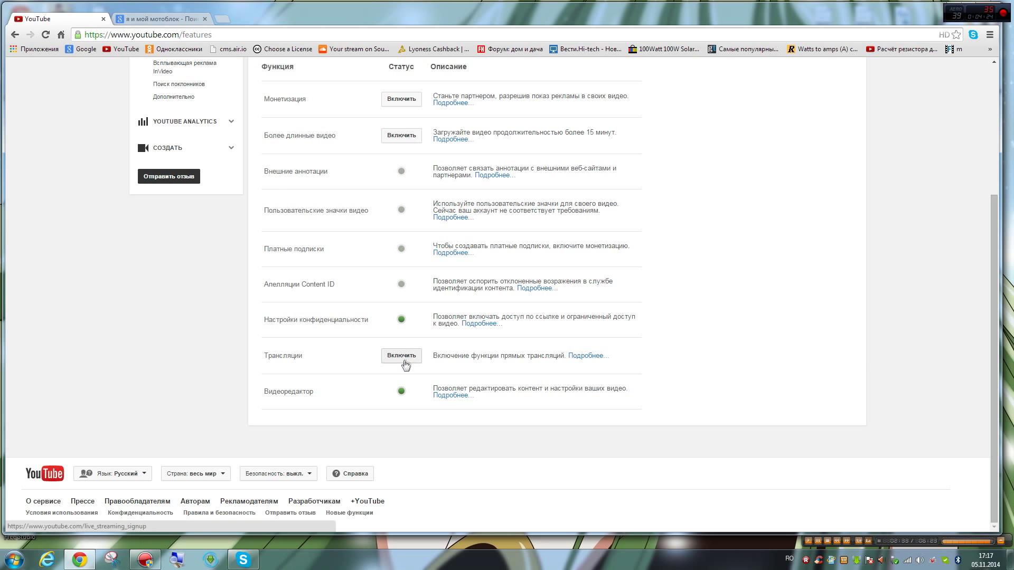
{"action": "scroll", "coordinate": [687, 303], "scroll_direction": "up", "scroll_amount": 4}
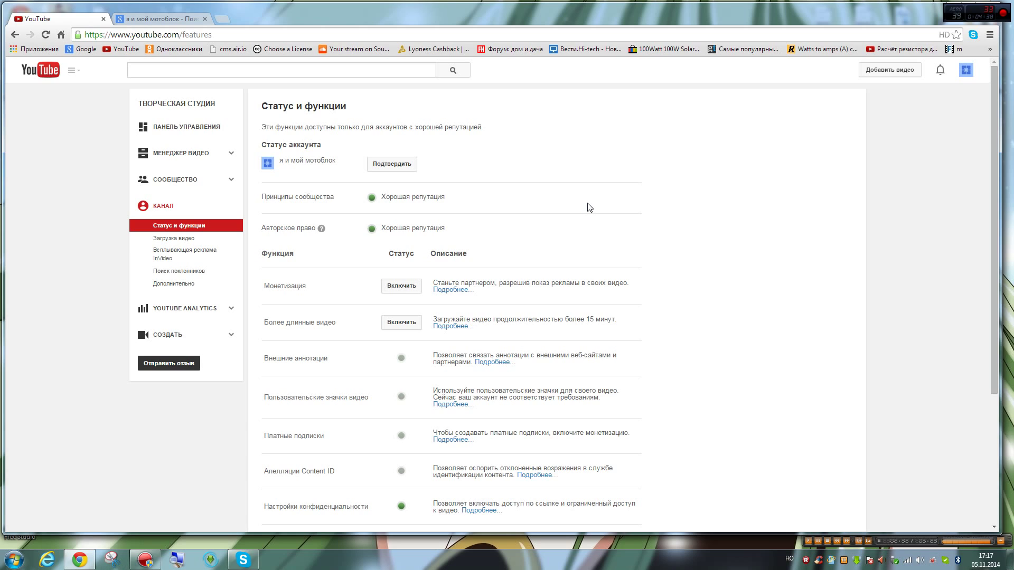
{"action": "scroll", "coordinate": [658, 268], "scroll_direction": "down", "scroll_amount": 1}
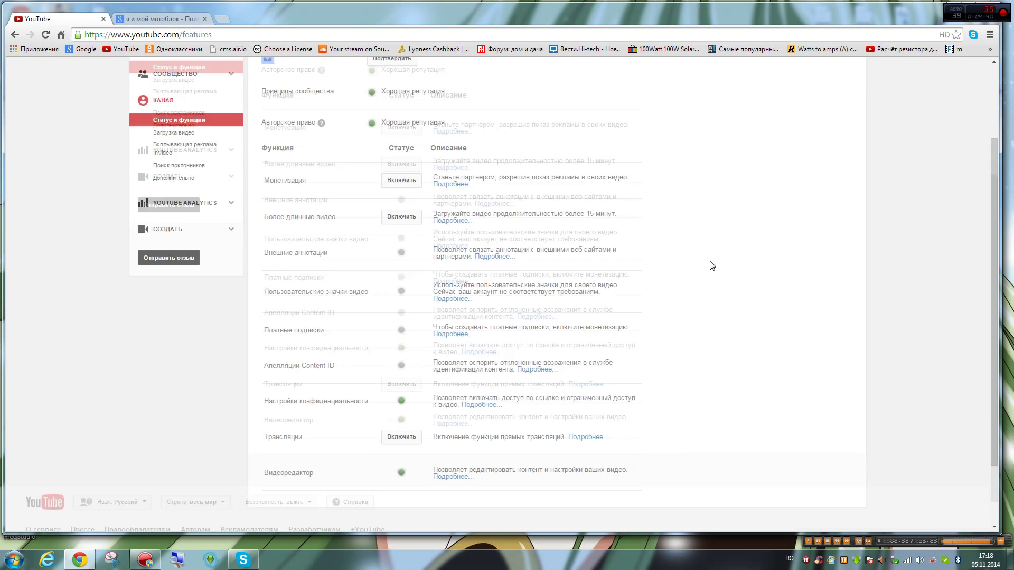
{"action": "scroll", "coordinate": [761, 285], "scroll_direction": "up", "scroll_amount": 1}
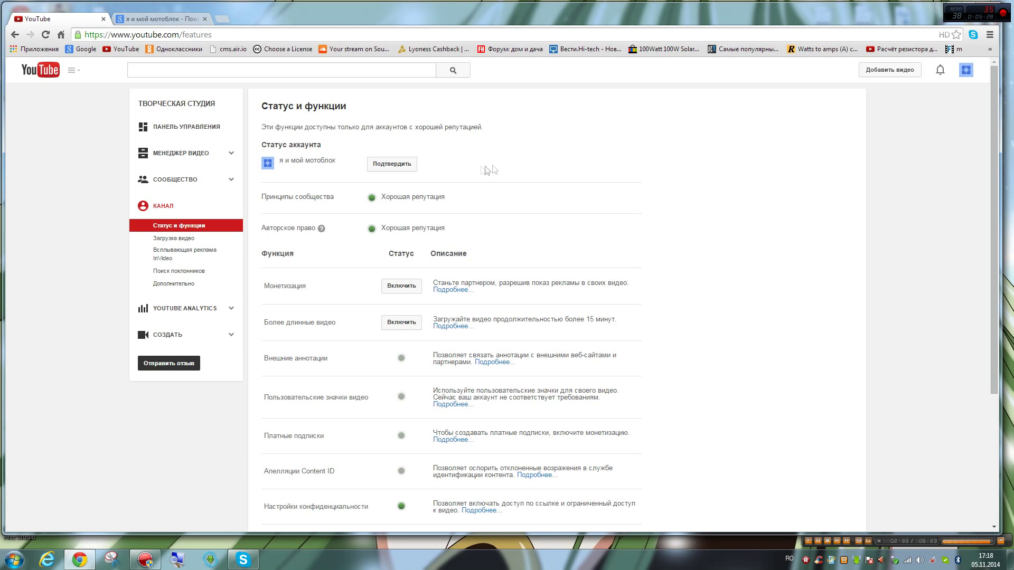
{"action": "left_click", "coordinate": [389, 164]}
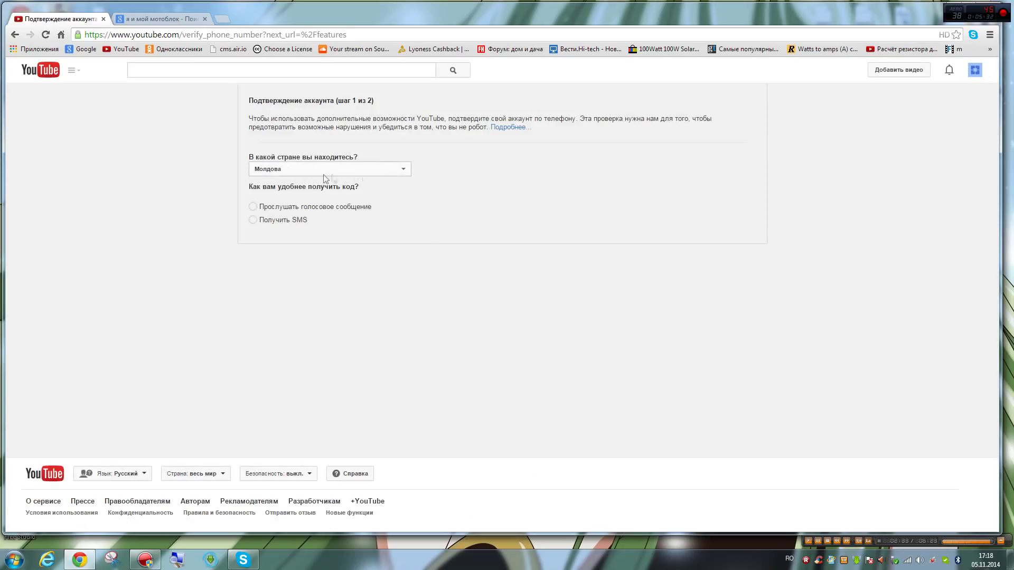
Request a verification SMS with country Молдова and the account's phone number
{"action": "left_click", "coordinate": [404, 170]}
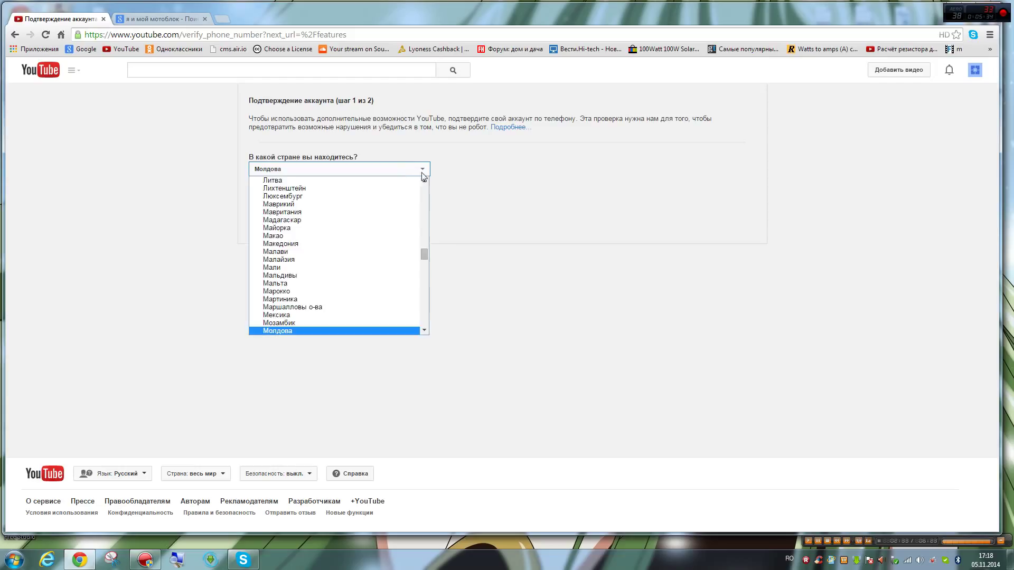
{"action": "left_click", "coordinate": [422, 172]}
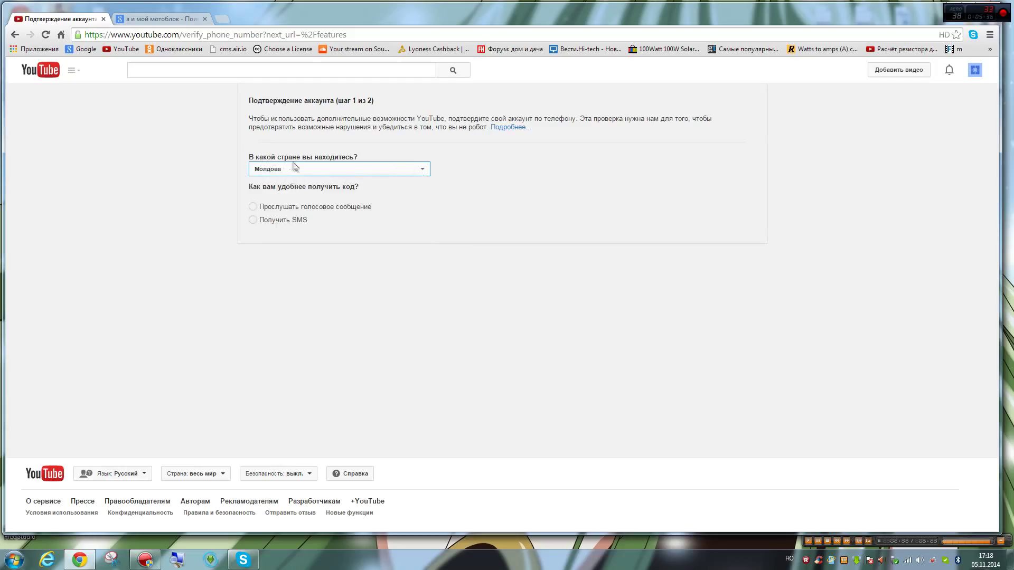
{"action": "left_click", "coordinate": [253, 220]}
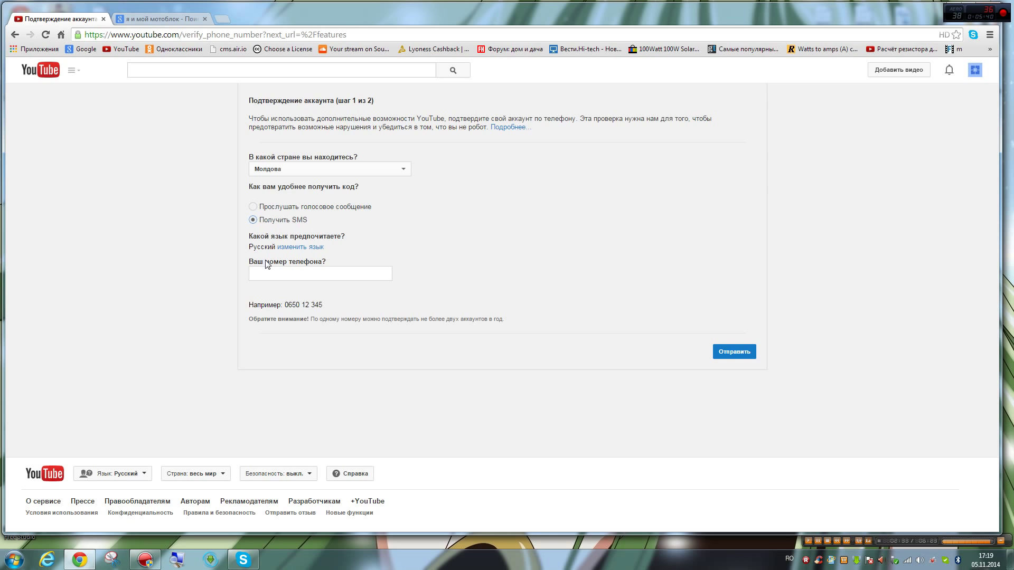
{"action": "left_click", "coordinate": [326, 272]}
{"action": "left_click", "coordinate": [729, 353]}
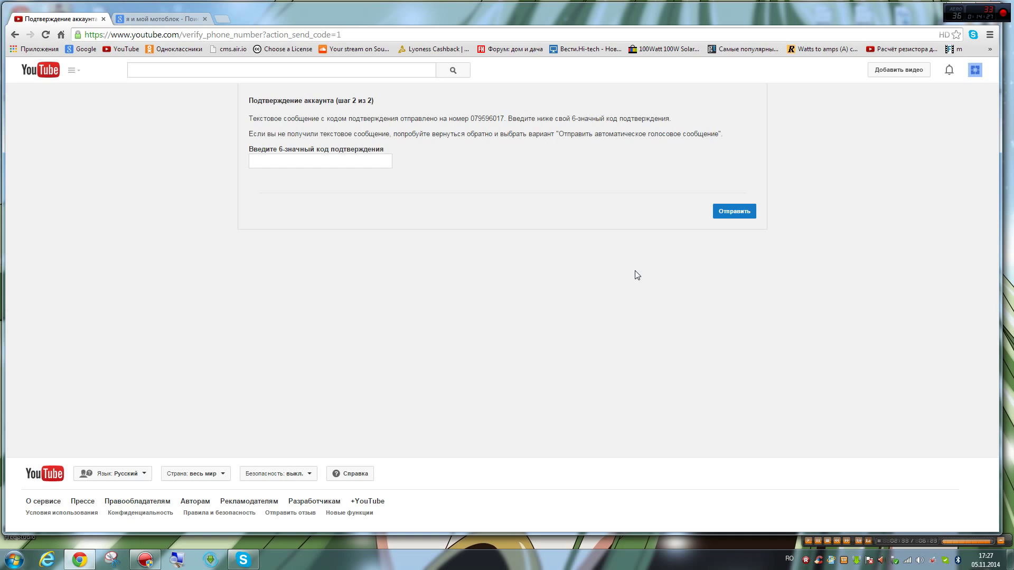
Enter the six-digit SMS verification code and submit it to confirm the phone number
{"action": "left_click", "coordinate": [313, 163]}
{"action": "left_click", "coordinate": [741, 211]}
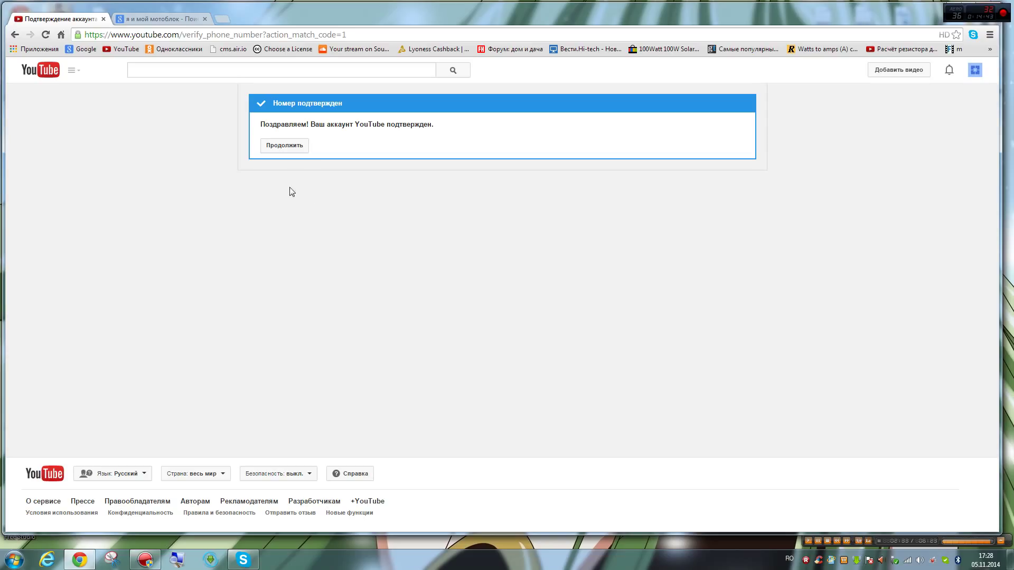
Continue back to Статус и функции, review the longer-videos feature, then open monetization settings
{"action": "left_click", "coordinate": [284, 149]}
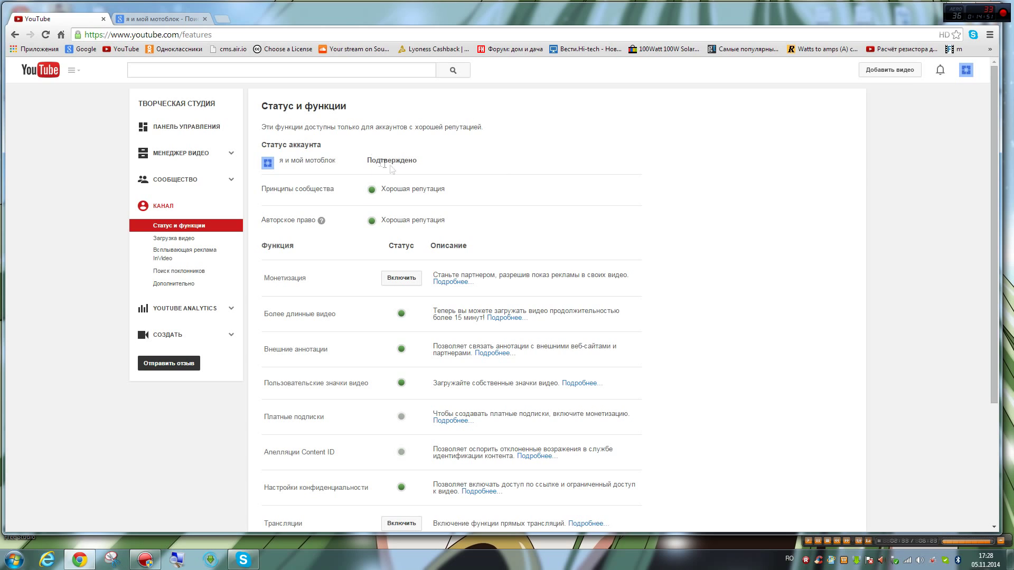
{"action": "scroll", "coordinate": [548, 159], "scroll_direction": "down", "scroll_amount": 1}
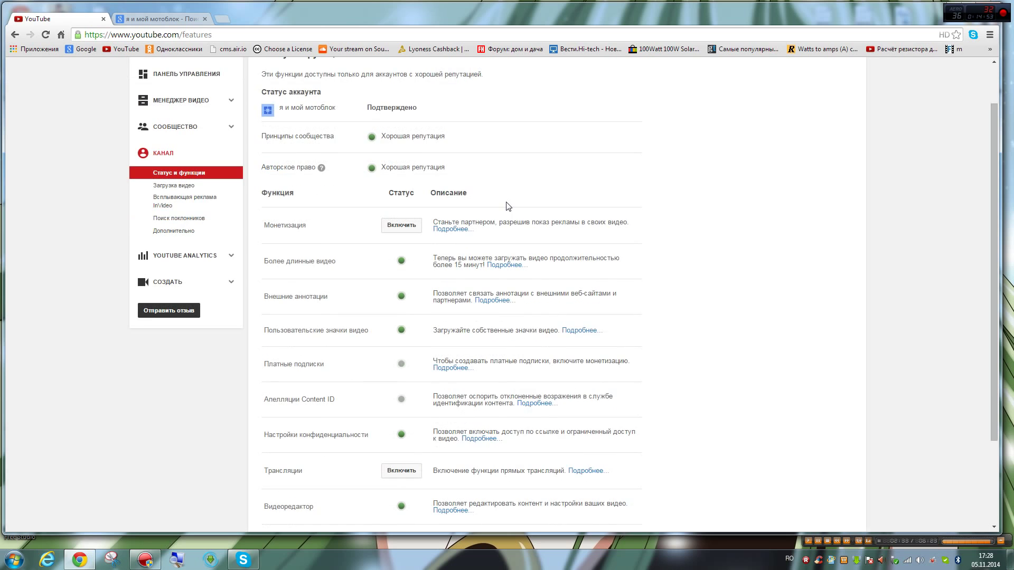
{"action": "scroll", "coordinate": [507, 206], "scroll_direction": "down", "scroll_amount": 2}
{"action": "scroll", "coordinate": [528, 169], "scroll_direction": "up", "scroll_amount": 1}
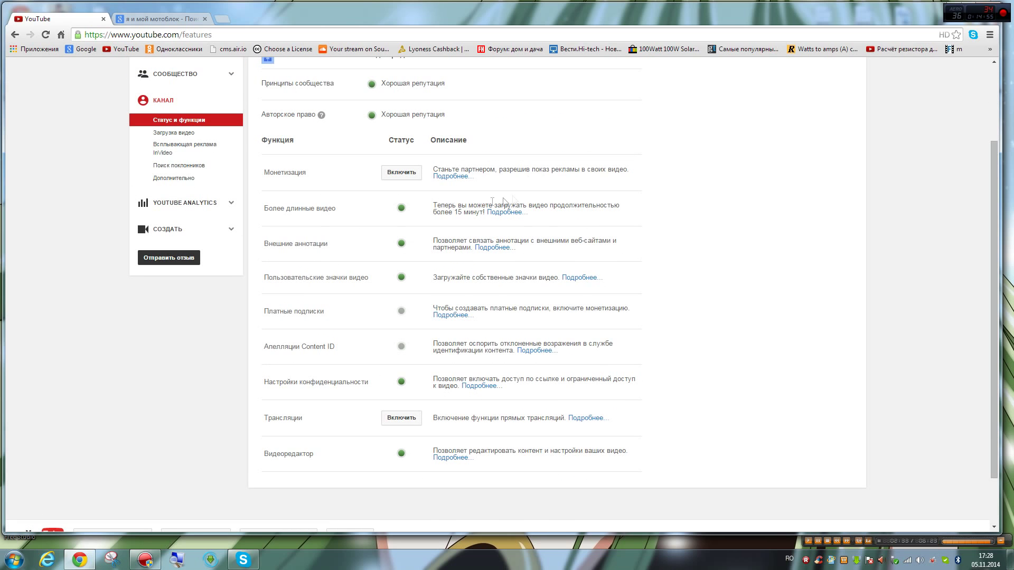
{"action": "left_click_drag", "start_coordinate": [434, 204], "coordinate": [540, 220]}
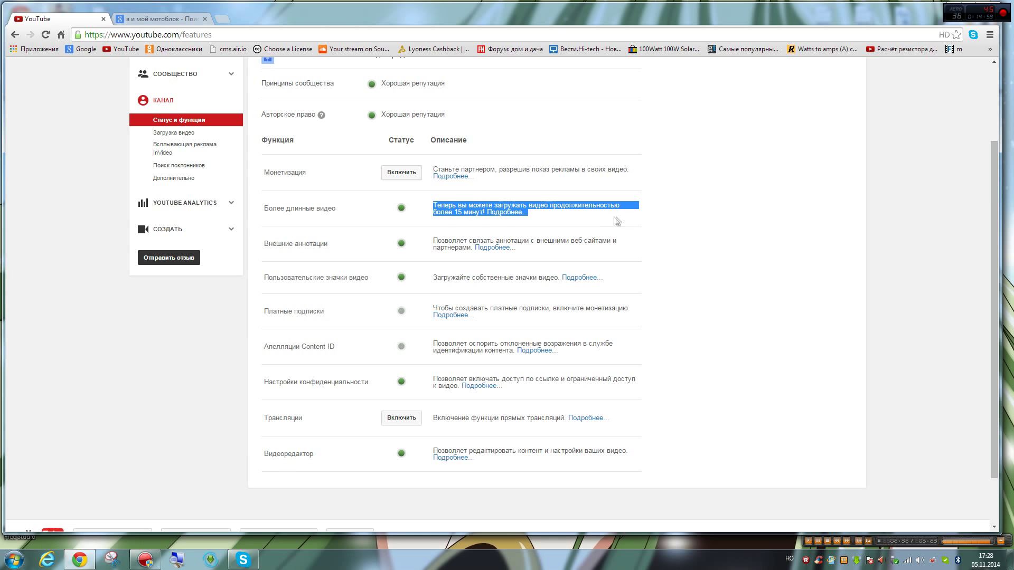
{"action": "left_click", "coordinate": [707, 229]}
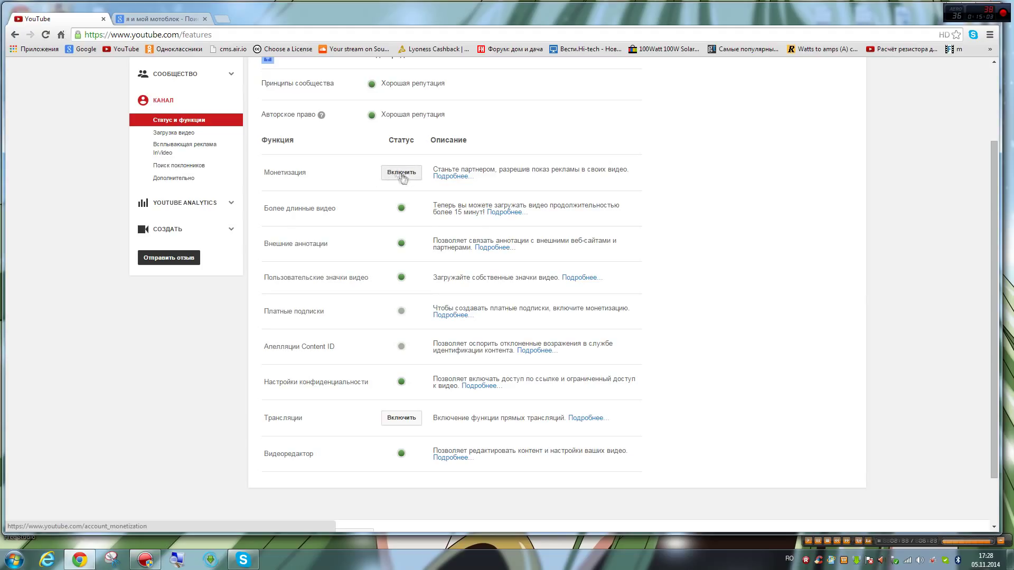
{"action": "left_click", "coordinate": [406, 175]}
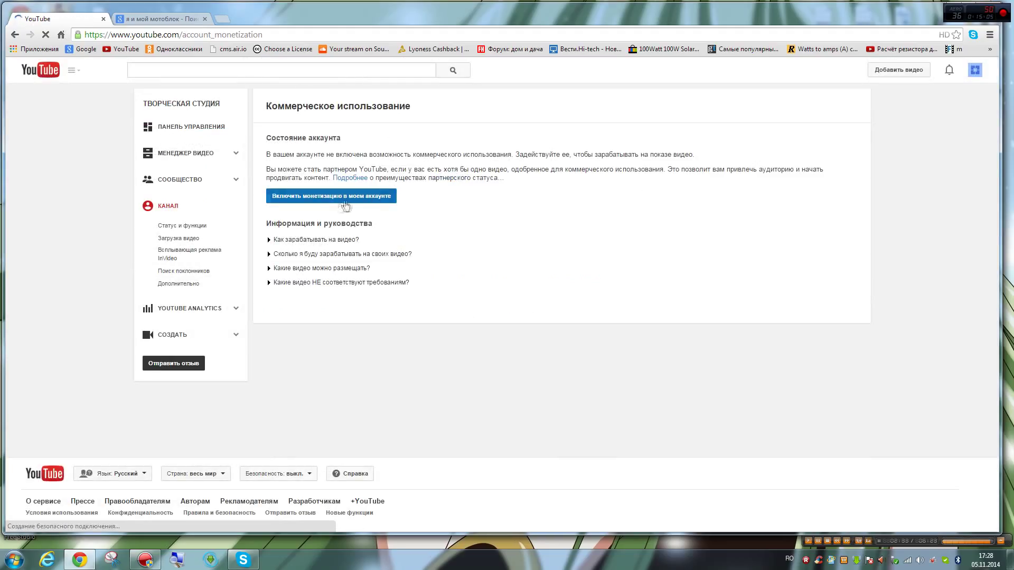
Turn on monetization, tick all three agreement checkboxes, accept with Принимаю and dismiss the notice
{"action": "left_click", "coordinate": [377, 196]}
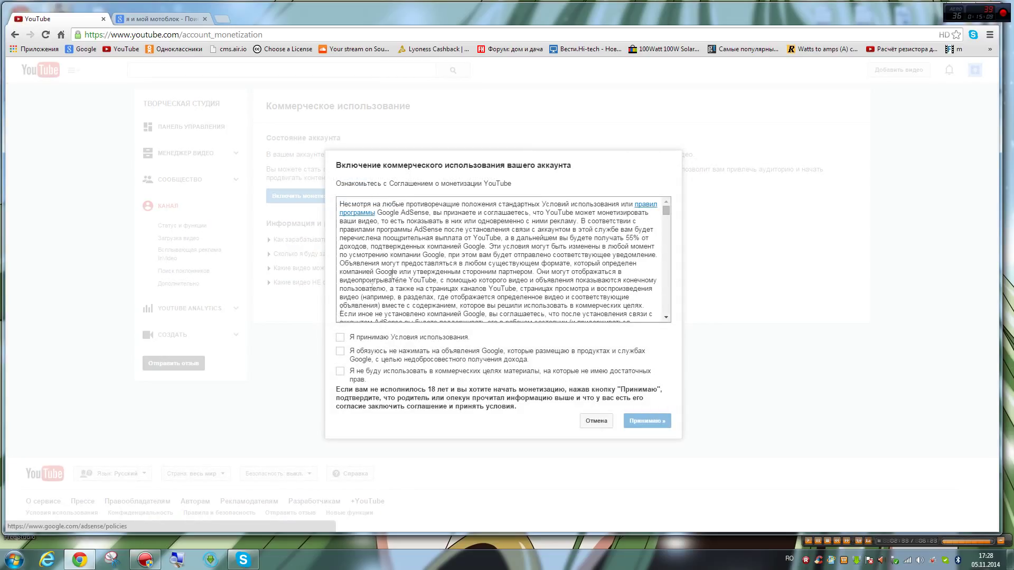
{"action": "left_click", "coordinate": [340, 338]}
{"action": "left_click", "coordinate": [340, 352]}
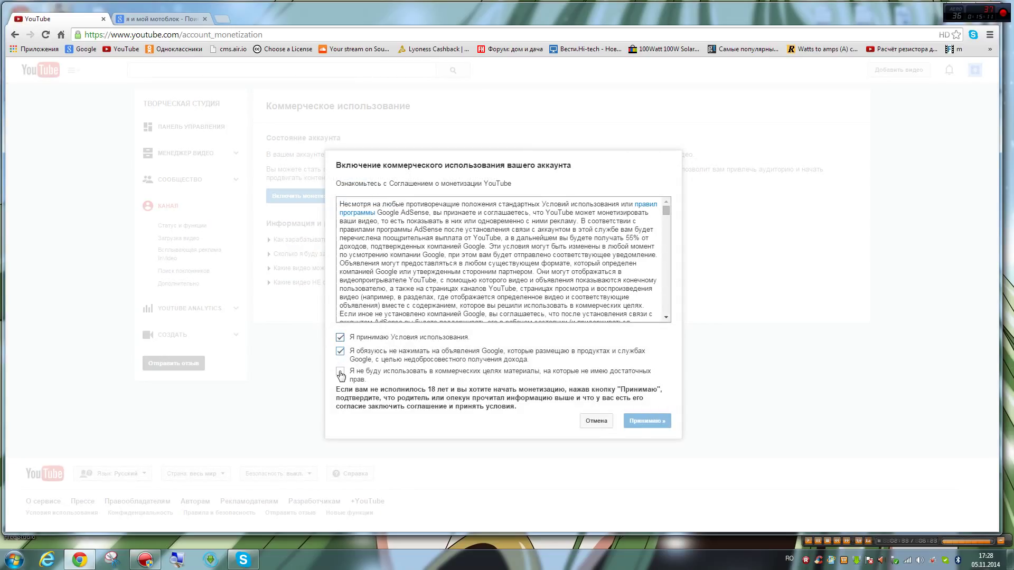
{"action": "left_click", "coordinate": [340, 372]}
{"action": "left_click", "coordinate": [647, 420]}
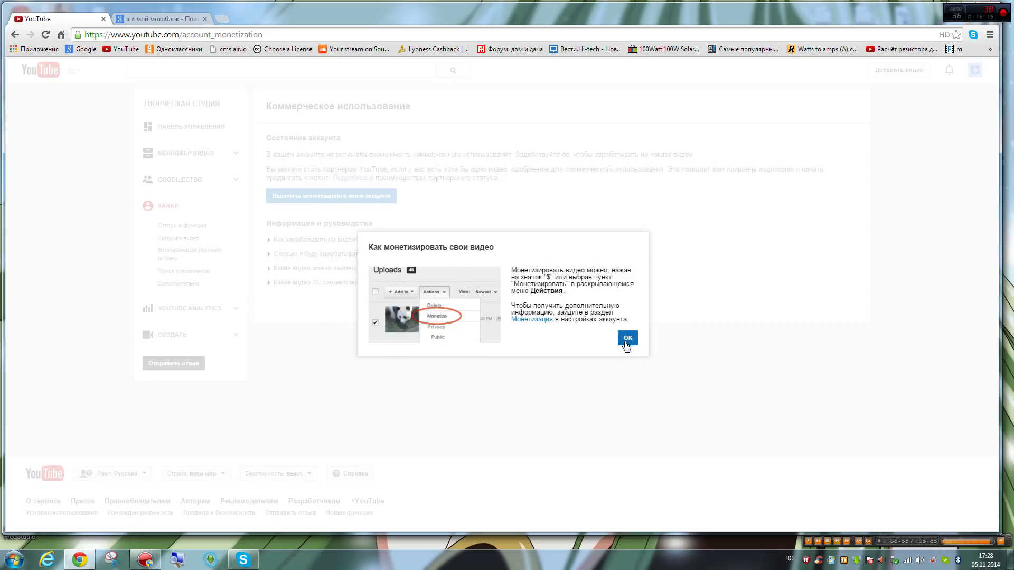
{"action": "left_click", "coordinate": [628, 338]}
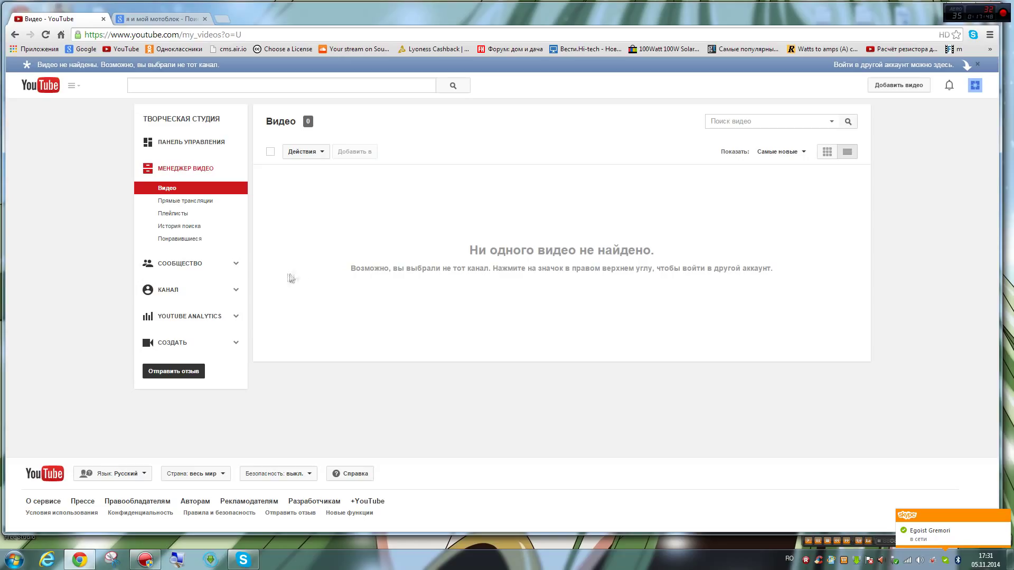
Open the channel's monetization settings and expand the answer about getting paid via Google AdSense
{"action": "left_click", "coordinate": [174, 293]}
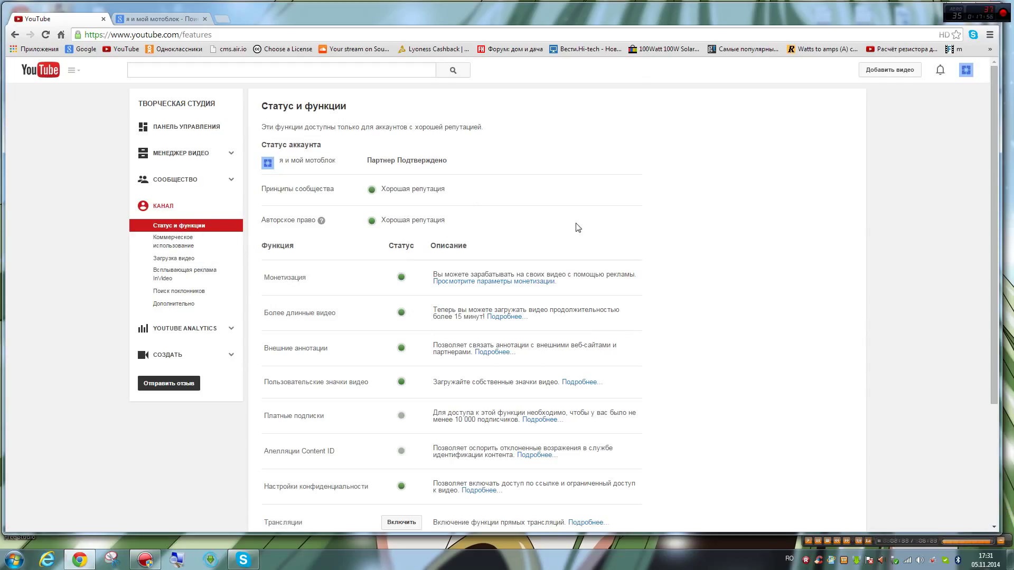
{"action": "left_click", "coordinate": [497, 281]}
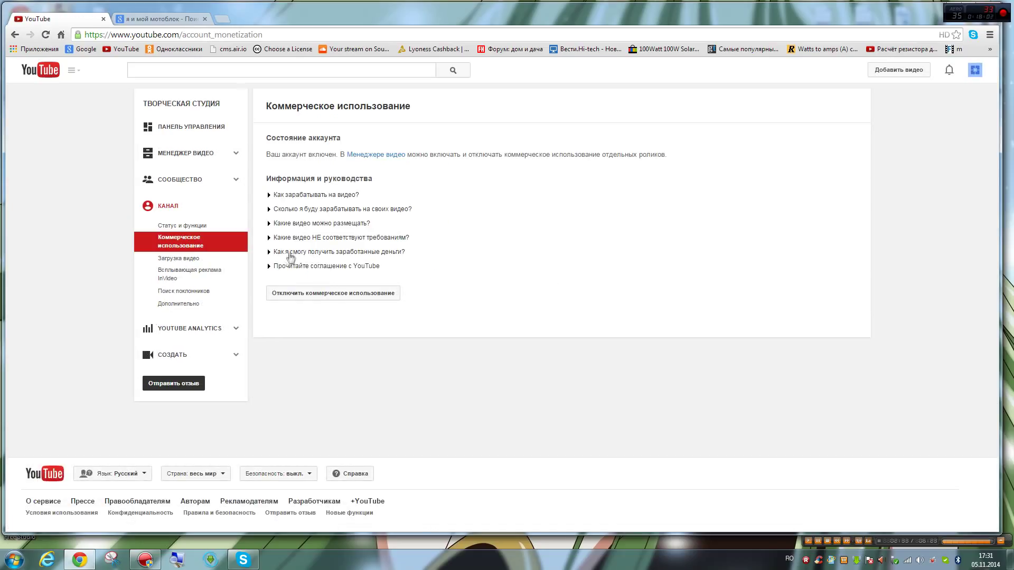
{"action": "left_click", "coordinate": [357, 253]}
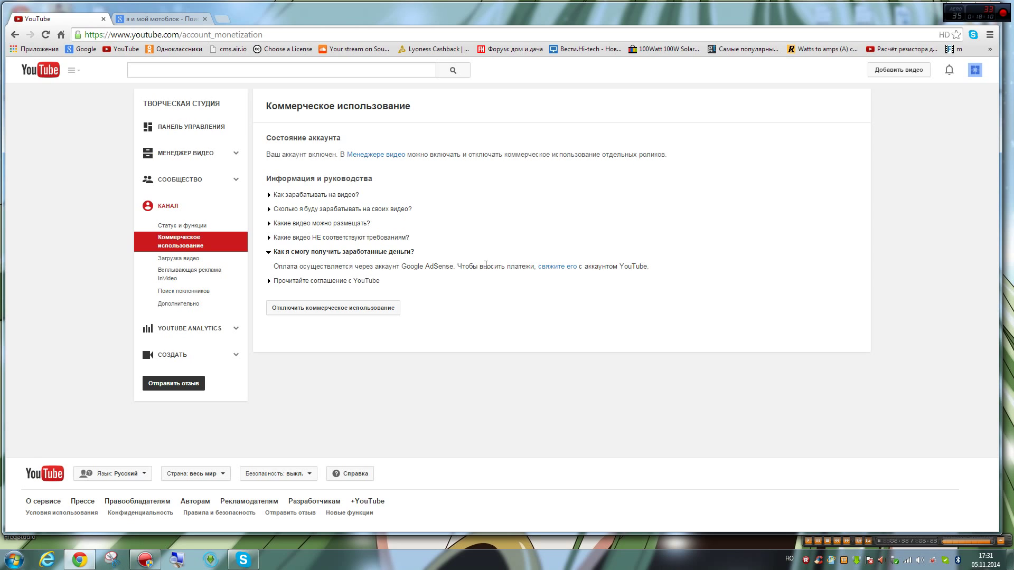
{"action": "left_click_drag", "start_coordinate": [401, 266], "coordinate": [455, 267]}
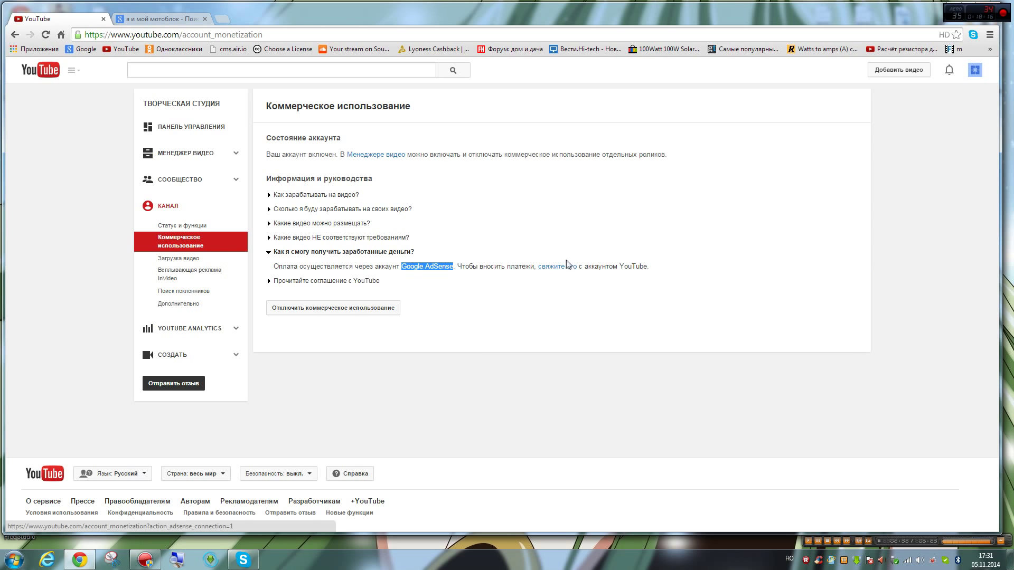
{"action": "left_click", "coordinate": [551, 266]}
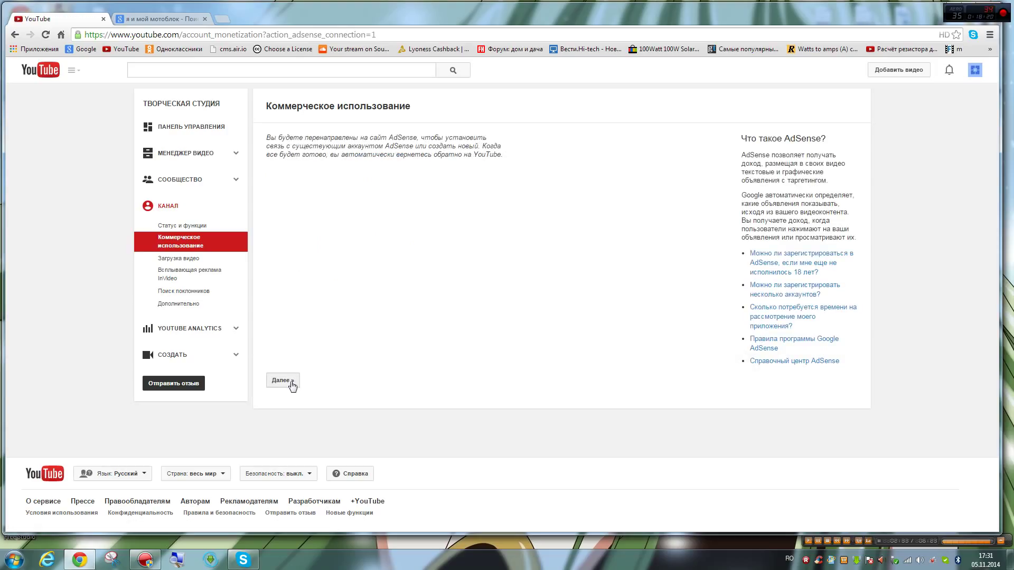
Continue to AdSense and sign in with the existing Google account's password
{"action": "left_click", "coordinate": [290, 381]}
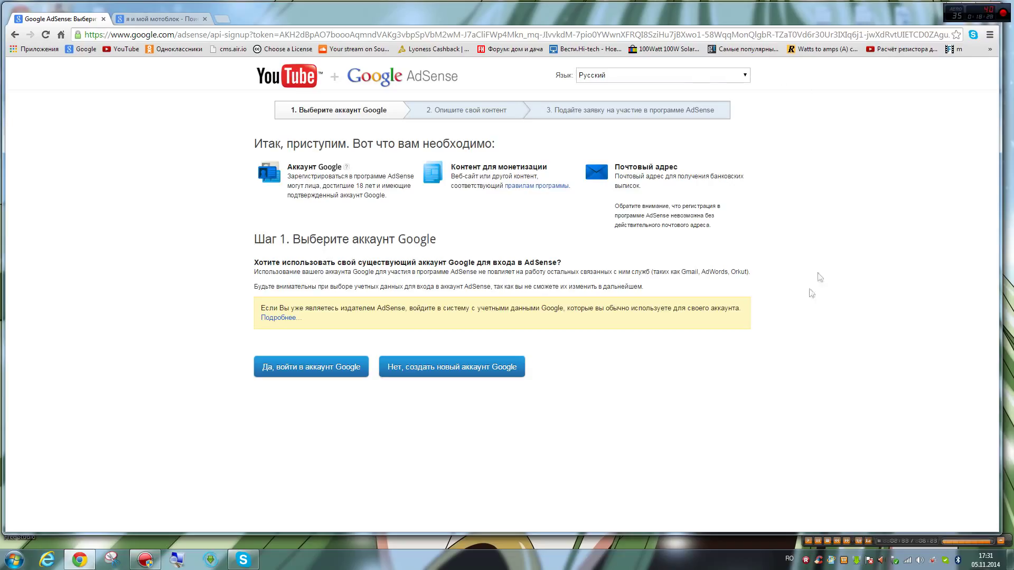
{"action": "left_click", "coordinate": [327, 372]}
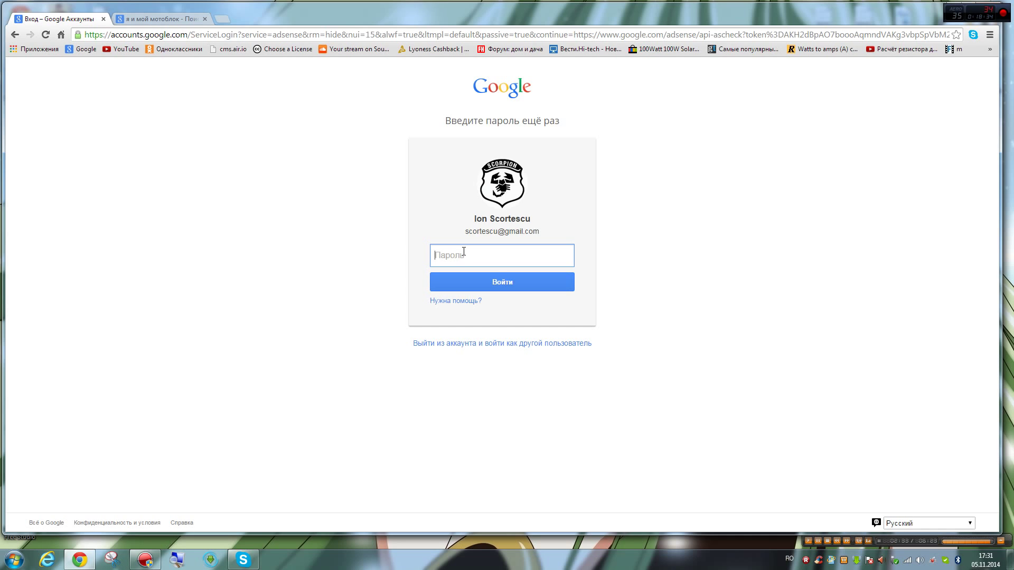
{"action": "type", "text": "***********"}
{"action": "left_click", "coordinate": [492, 284]}
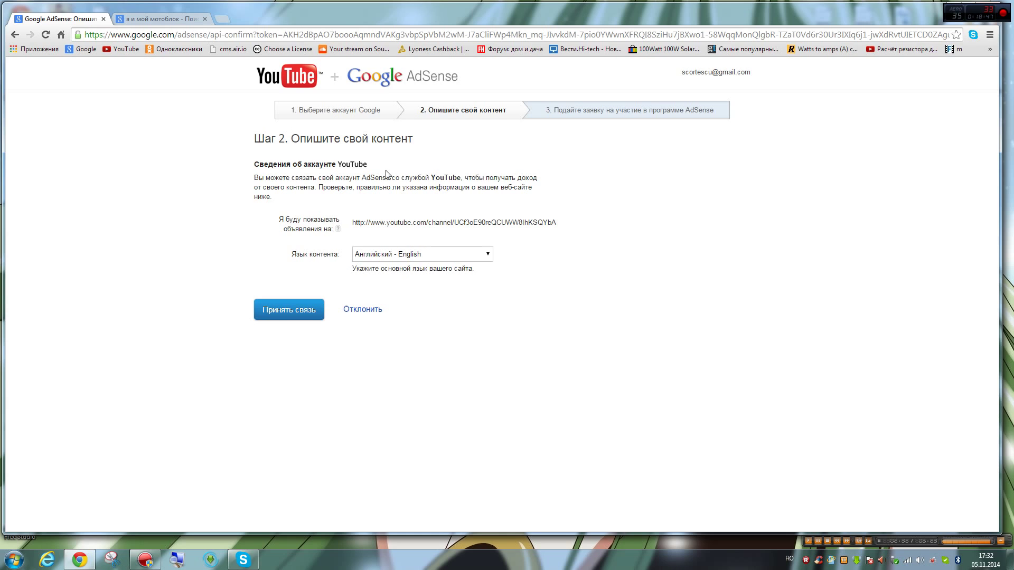
Set the AdSense content language to Русский - Русский and accept the connection
{"action": "left_click", "coordinate": [439, 257]}
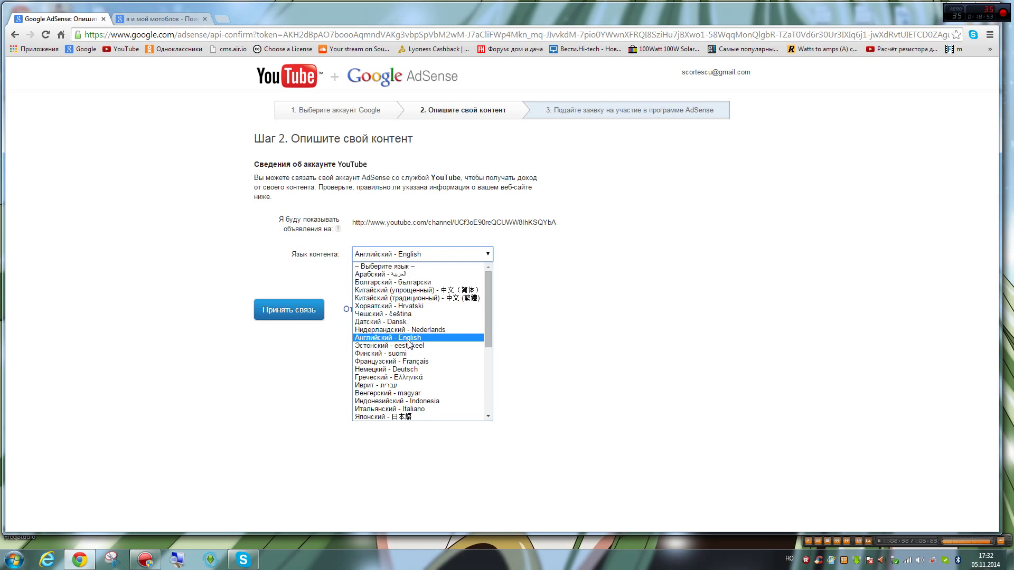
{"action": "scroll", "coordinate": [409, 340], "scroll_direction": "down", "scroll_amount": 5}
{"action": "left_click", "coordinate": [391, 346]}
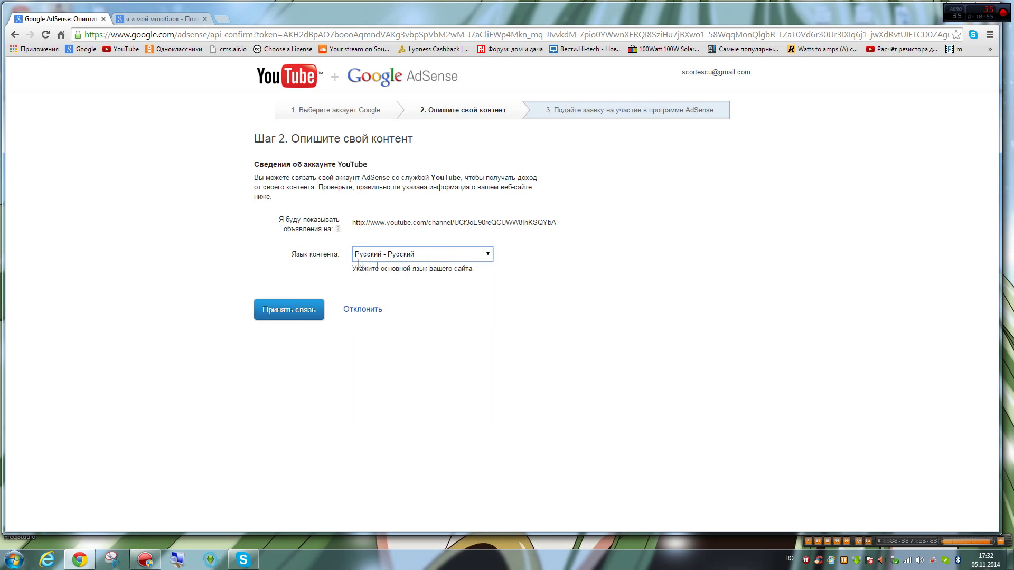
{"action": "left_click", "coordinate": [288, 314]}
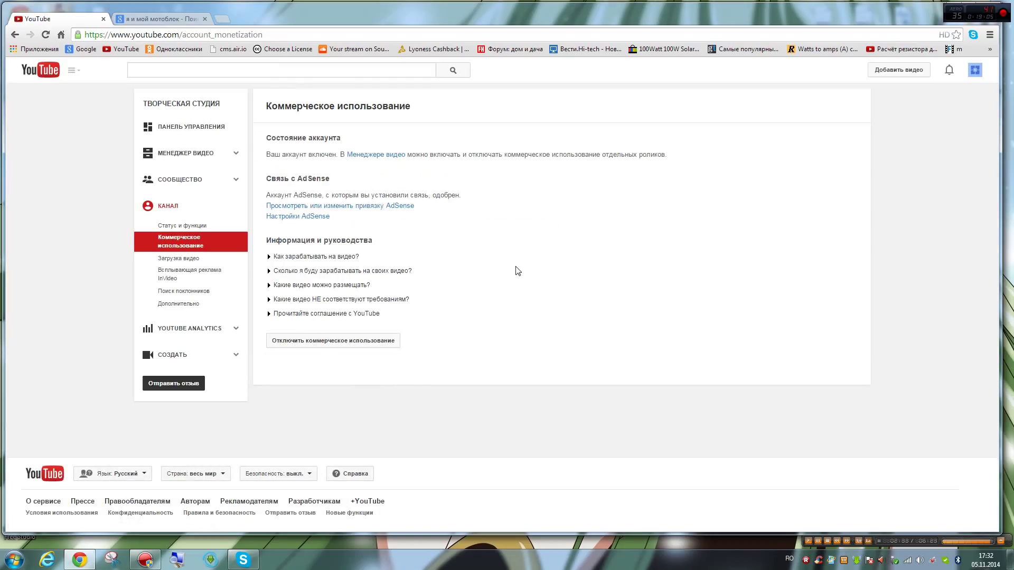
Enable Трансляции on the Статус и функции page and accept the live streaming terms
{"action": "left_click", "coordinate": [182, 158]}
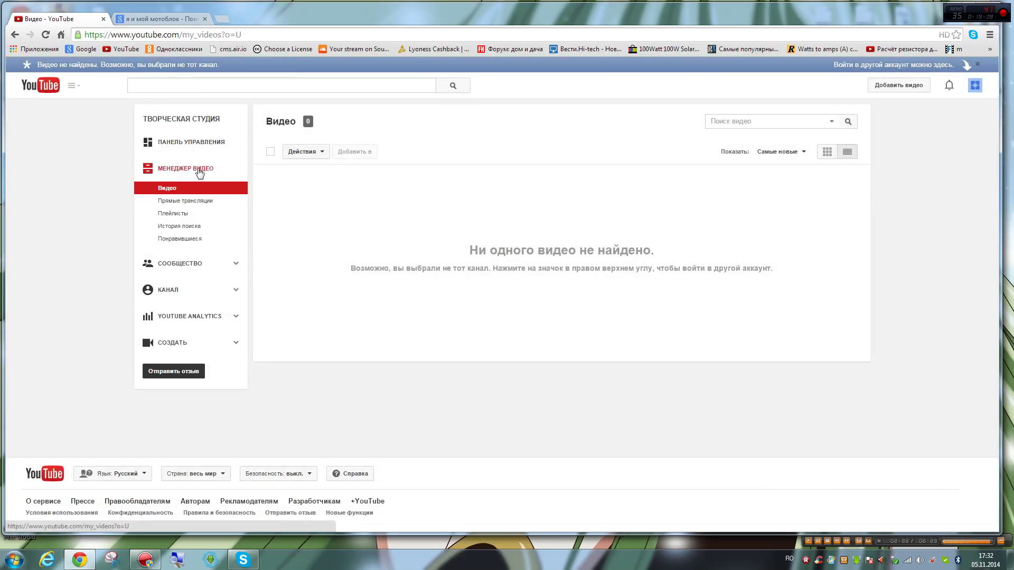
{"action": "left_click", "coordinate": [167, 290]}
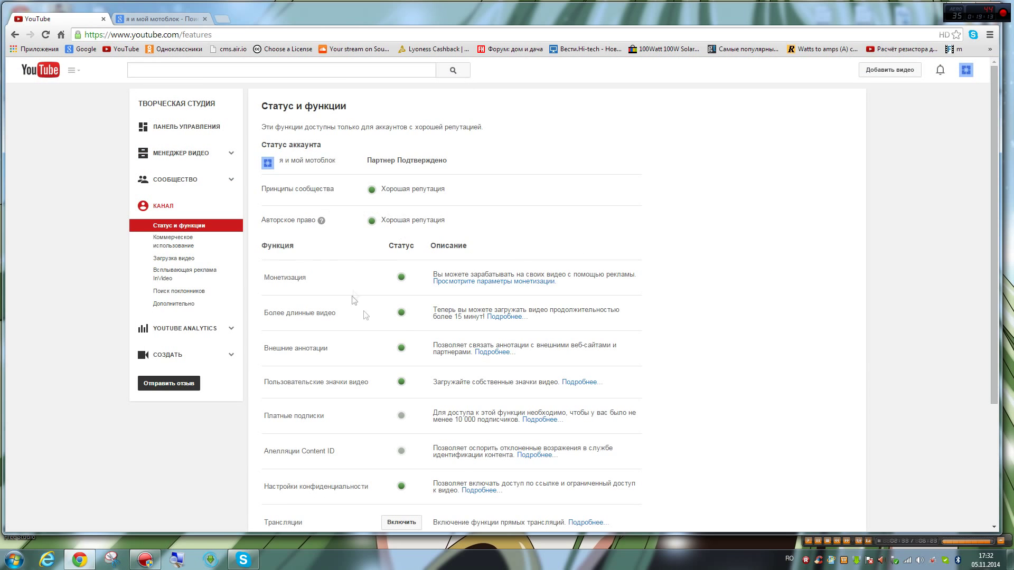
{"action": "scroll", "coordinate": [513, 407], "scroll_direction": "down", "scroll_amount": 3}
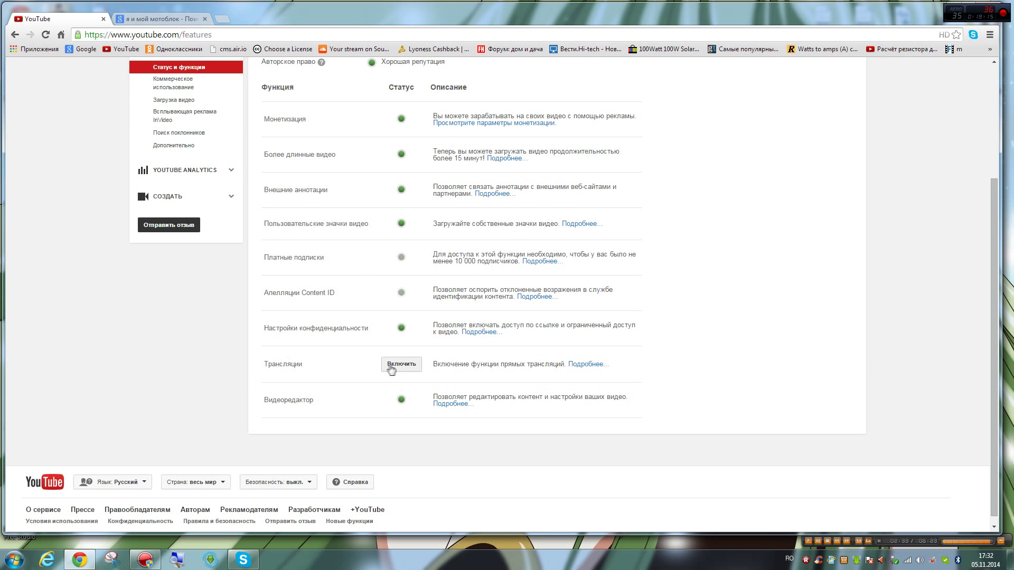
{"action": "left_click", "coordinate": [401, 364]}
{"action": "left_click", "coordinate": [249, 181]}
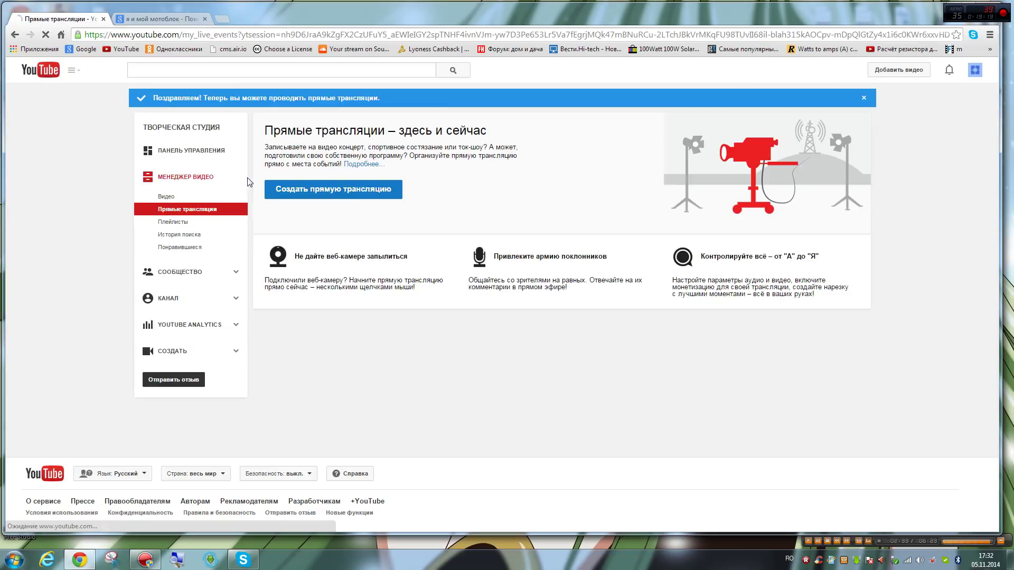
Reload the Статус и функции page via the video list to check the updated features
{"action": "left_click", "coordinate": [167, 196]}
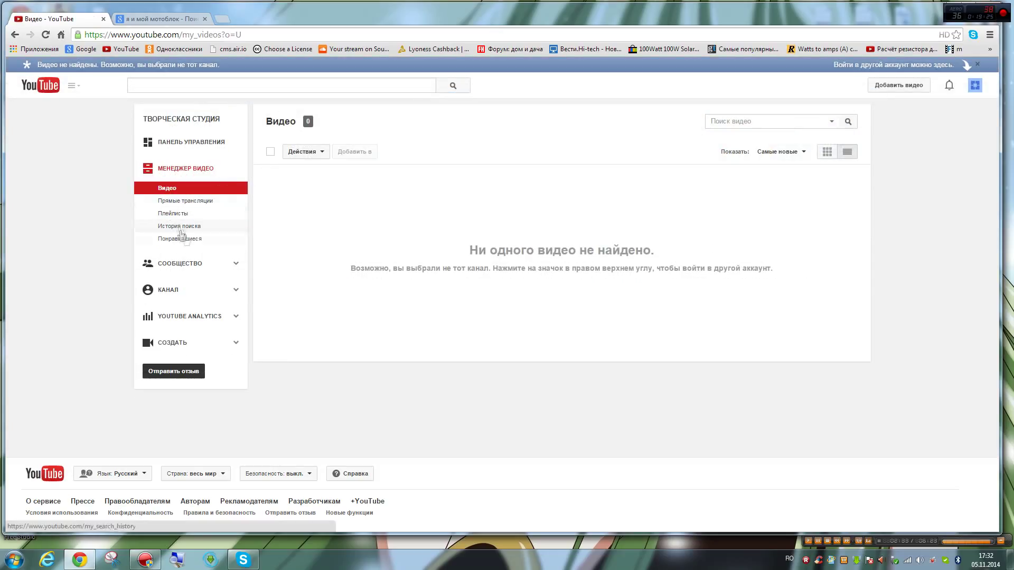
{"action": "left_click", "coordinate": [185, 295]}
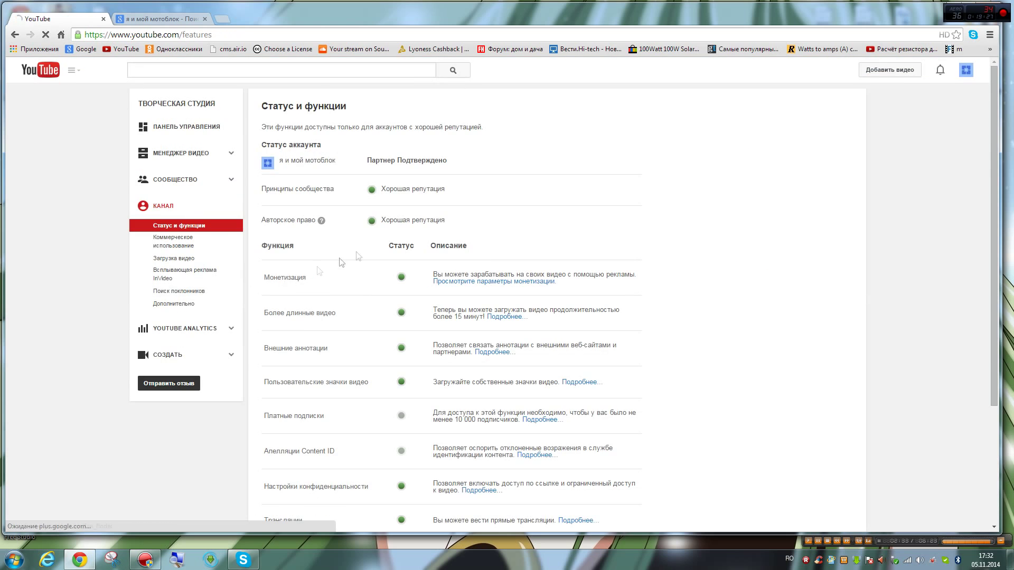
{"action": "scroll", "coordinate": [391, 220], "scroll_direction": "down", "scroll_amount": 4}
{"action": "scroll", "coordinate": [390, 219], "scroll_direction": "up", "scroll_amount": 3}
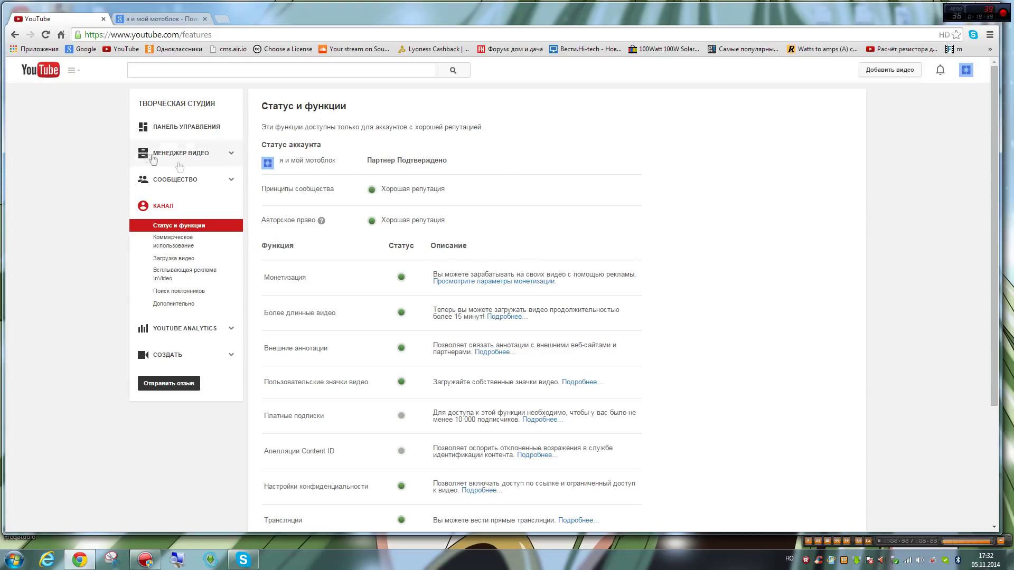
Go to Мой канал from the guide menu and look over the channel page
{"action": "left_click", "coordinate": [74, 73]}
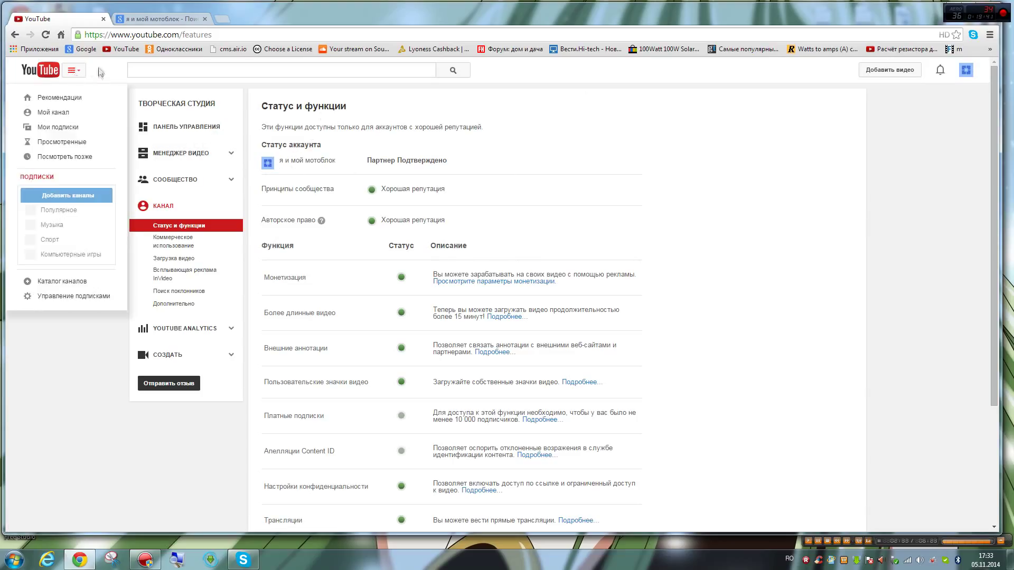
{"action": "left_click", "coordinate": [54, 113]}
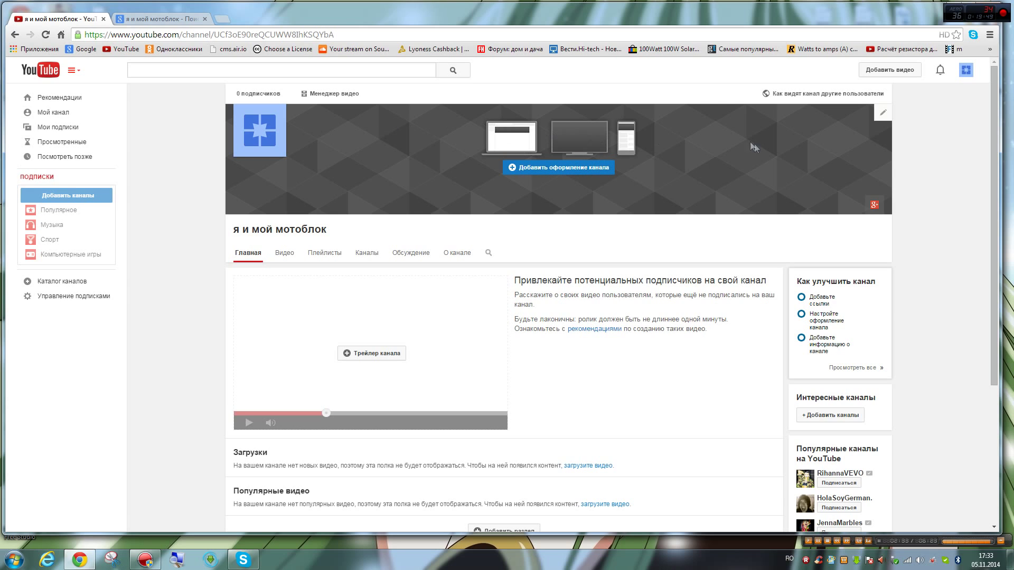
{"action": "mouse_move", "coordinate": [245, 125]}
{"action": "scroll", "coordinate": [510, 248], "scroll_direction": "down", "scroll_amount": 2}
{"action": "scroll", "coordinate": [510, 249], "scroll_direction": "down", "scroll_amount": 2}
{"action": "scroll", "coordinate": [511, 248], "scroll_direction": "up", "scroll_amount": 5}
Open the Добавить видео upload page, then bring up and close the file picker
{"action": "left_click", "coordinate": [882, 69]}
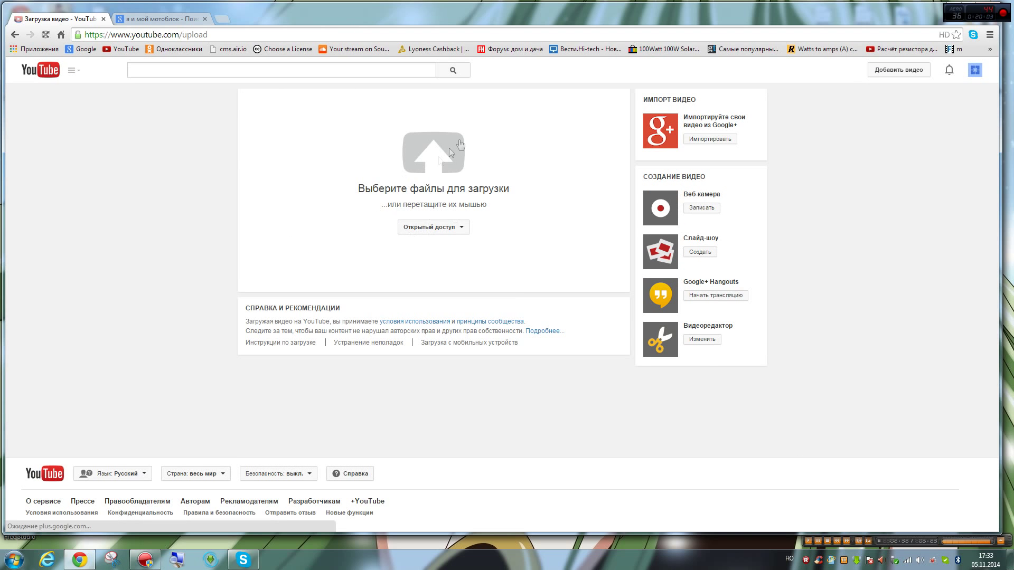
{"action": "left_click", "coordinate": [419, 159]}
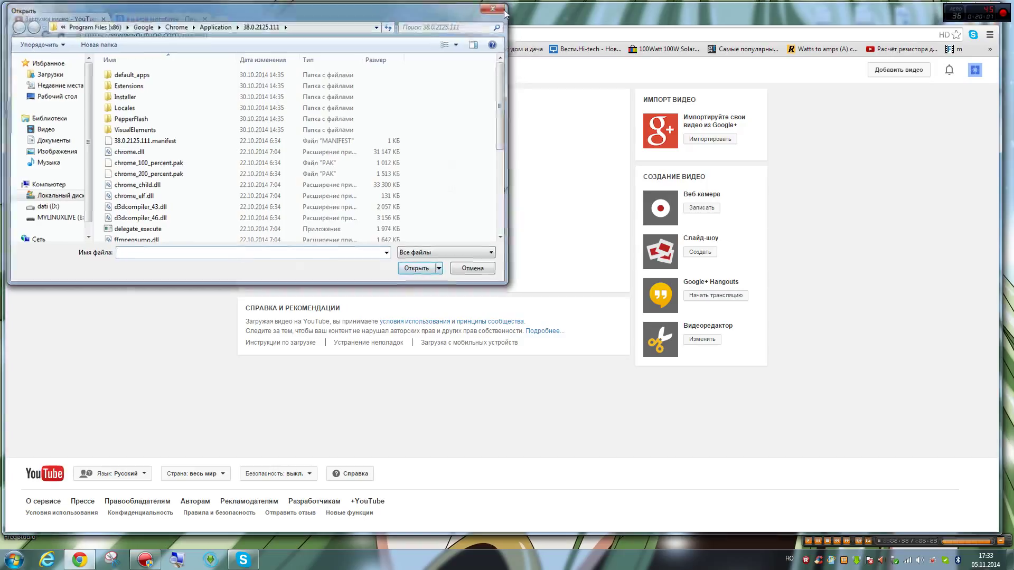
{"action": "left_click", "coordinate": [504, 10]}
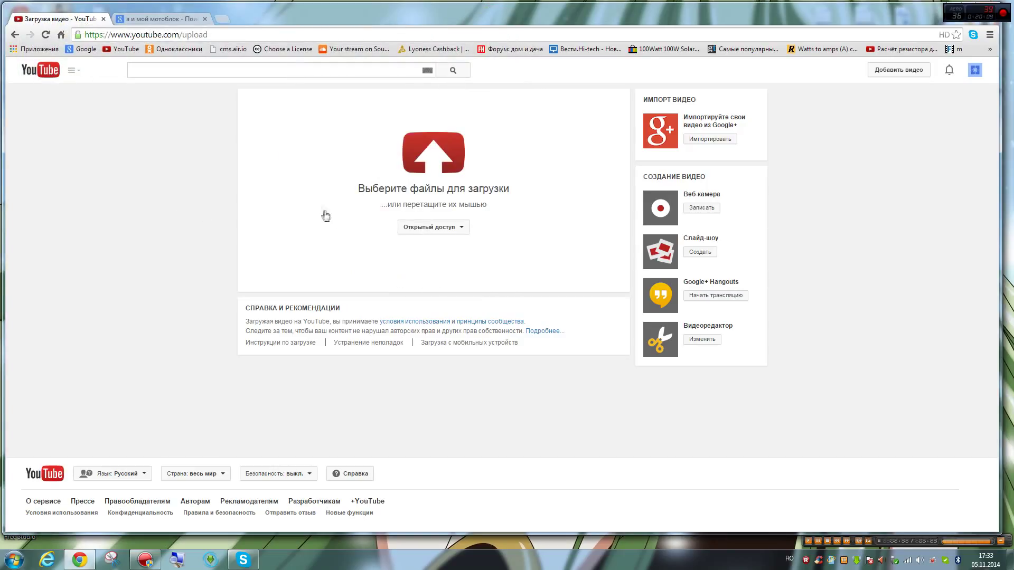